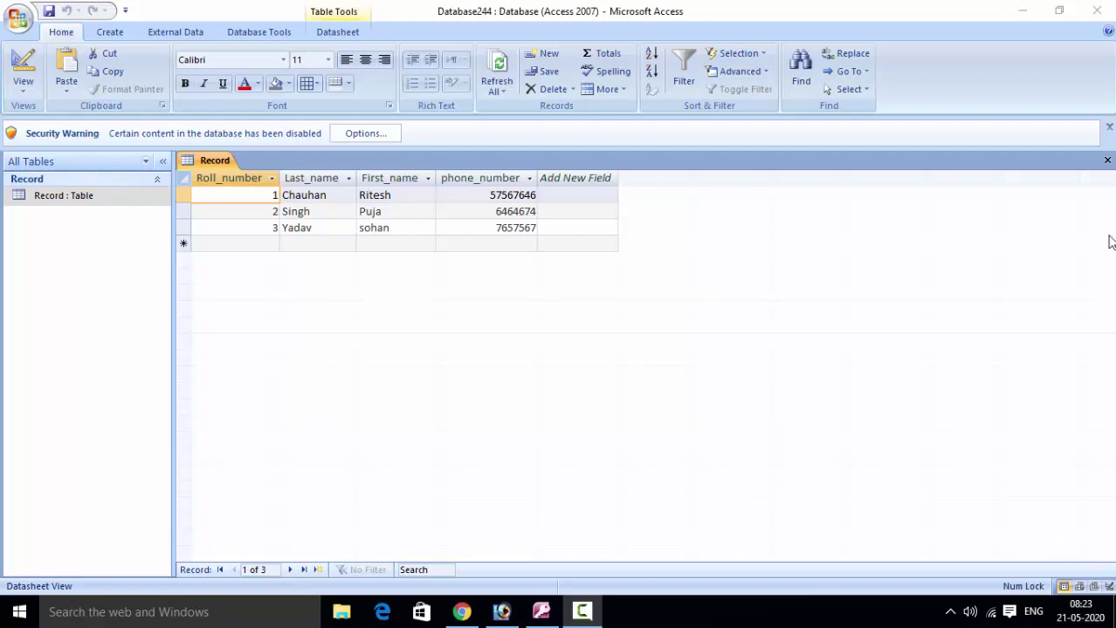
Close Database244, relaunch Access, and create the new blank database Database245.
click(1096, 11)
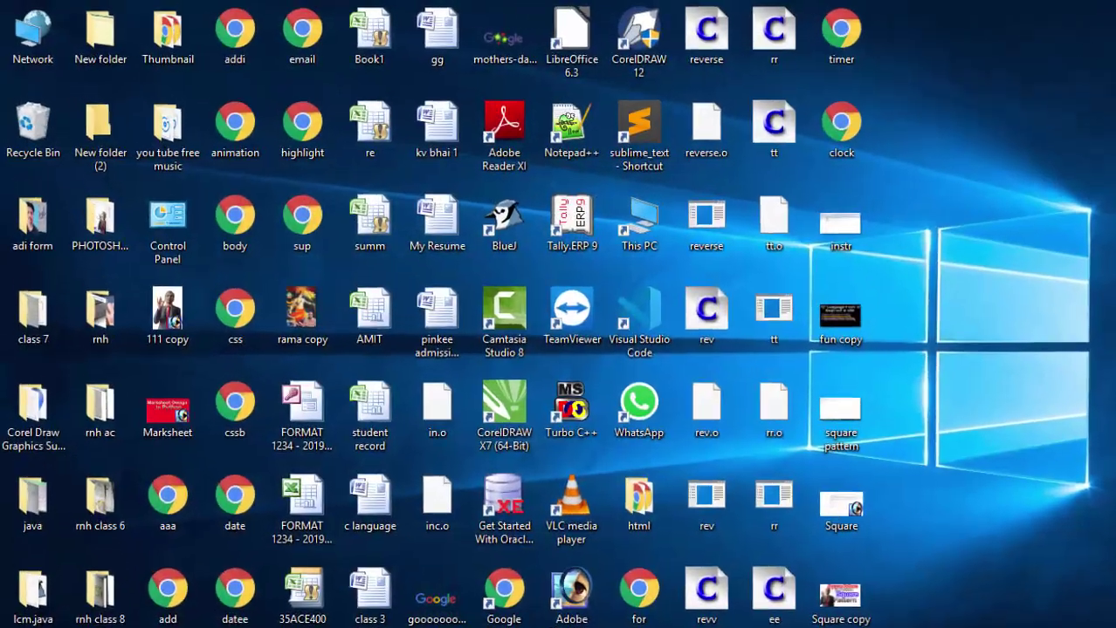
click(19, 612)
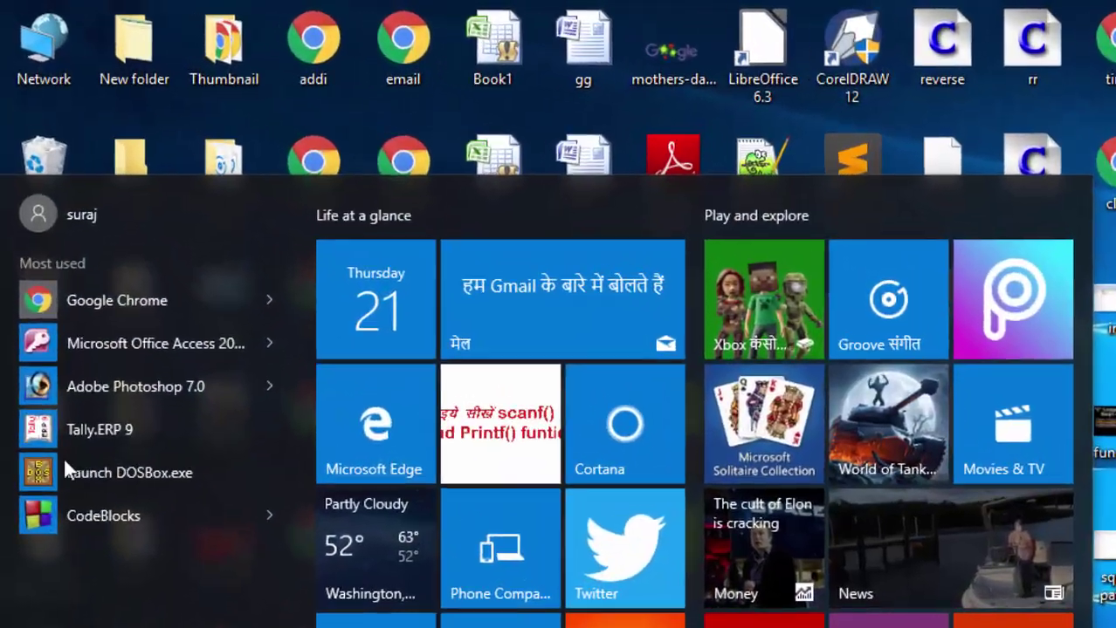
click(96, 294)
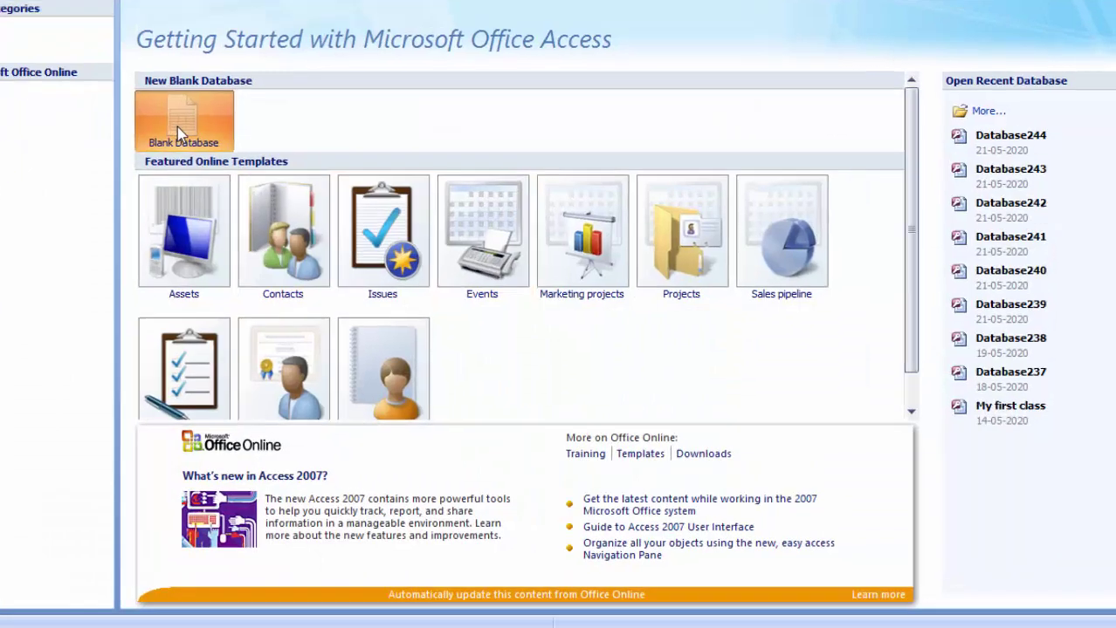
click(179, 131)
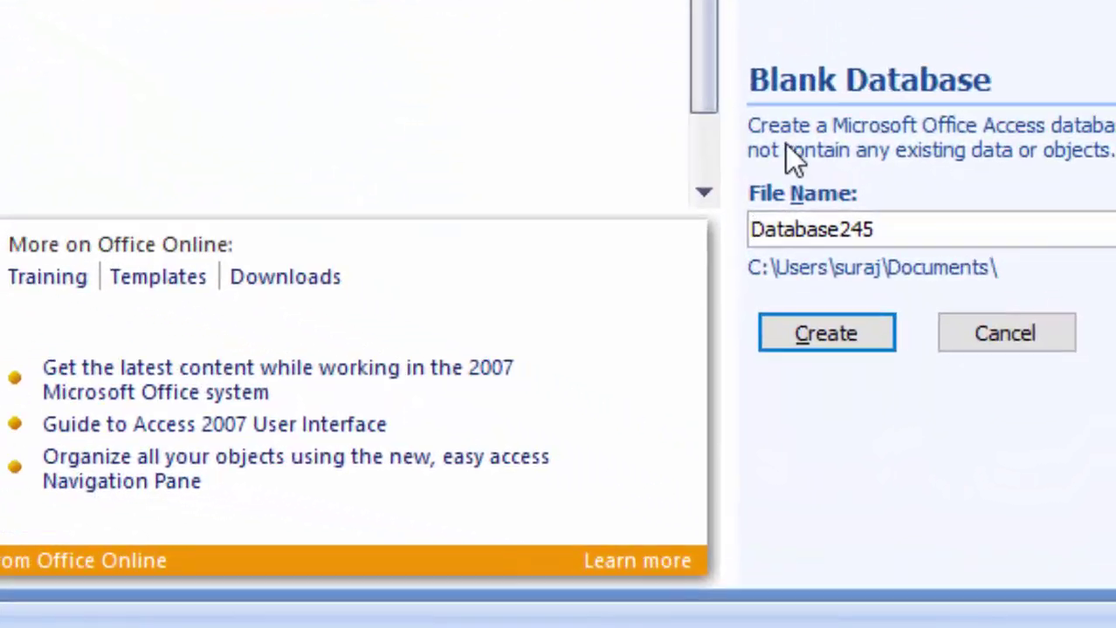
click(826, 334)
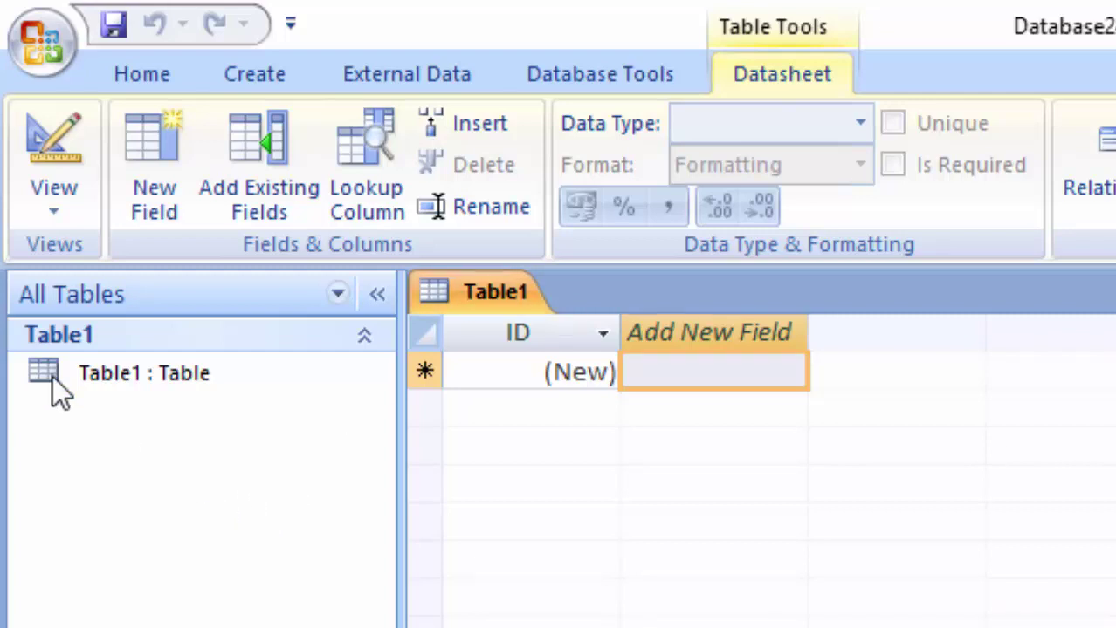
Open Table1's view list and dismiss it, staying in Datasheet View.
click(55, 218)
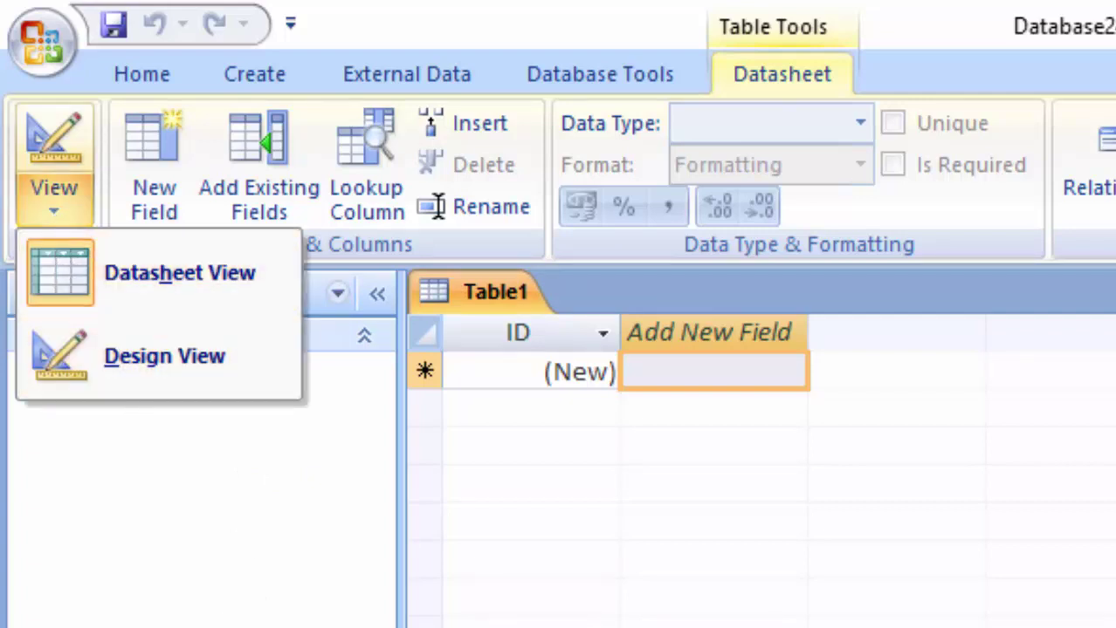
click(214, 564)
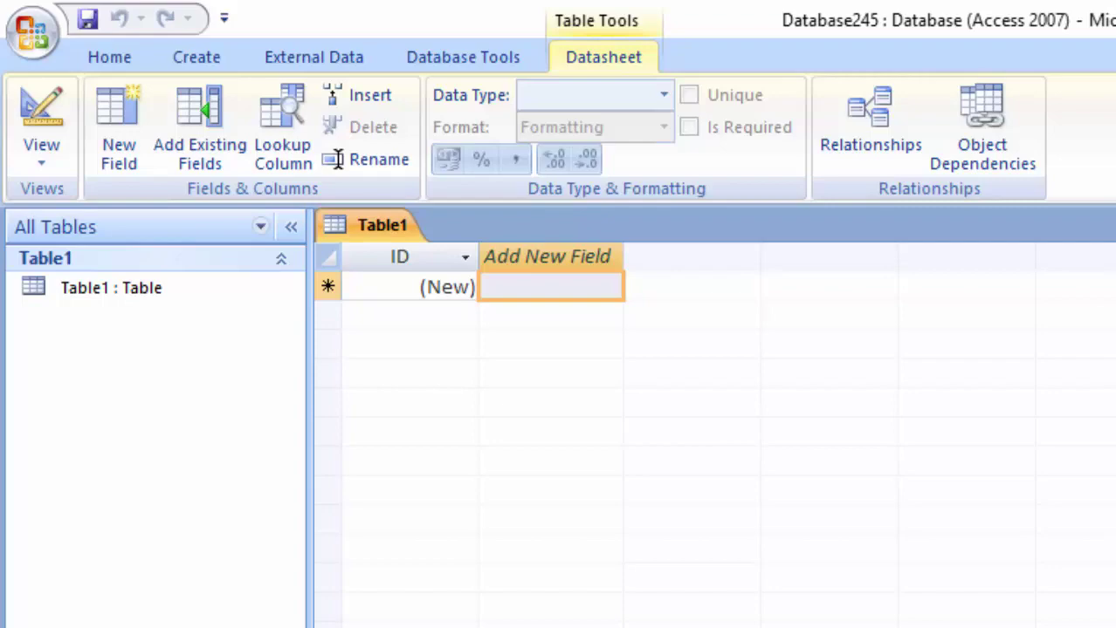
Start a new Query1 with no tables and switch it to SQL View.
click(183, 57)
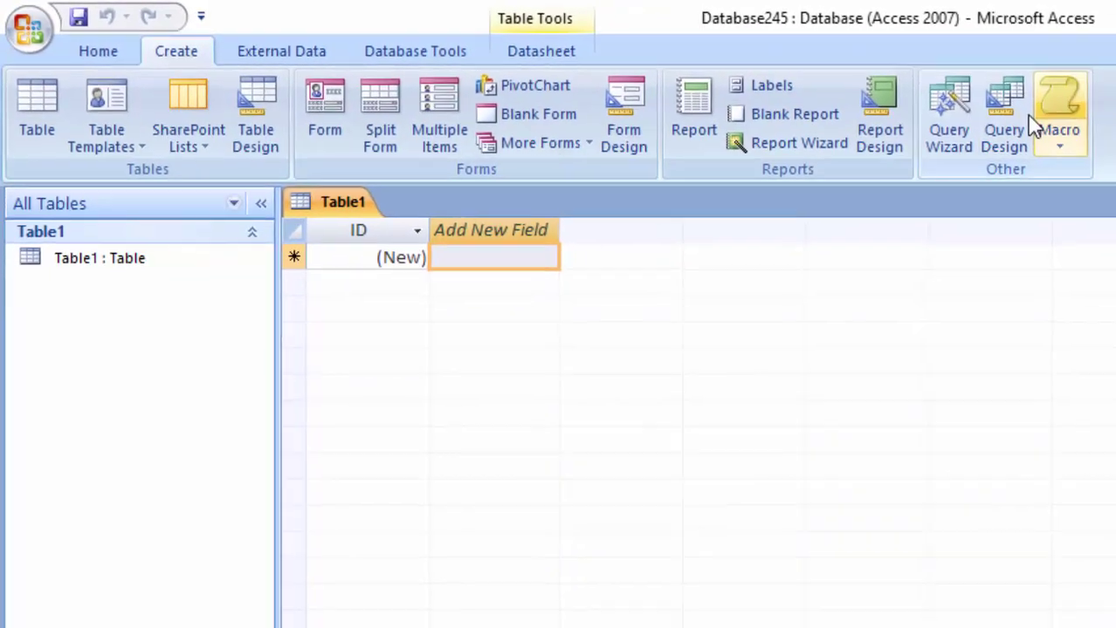
click(1031, 123)
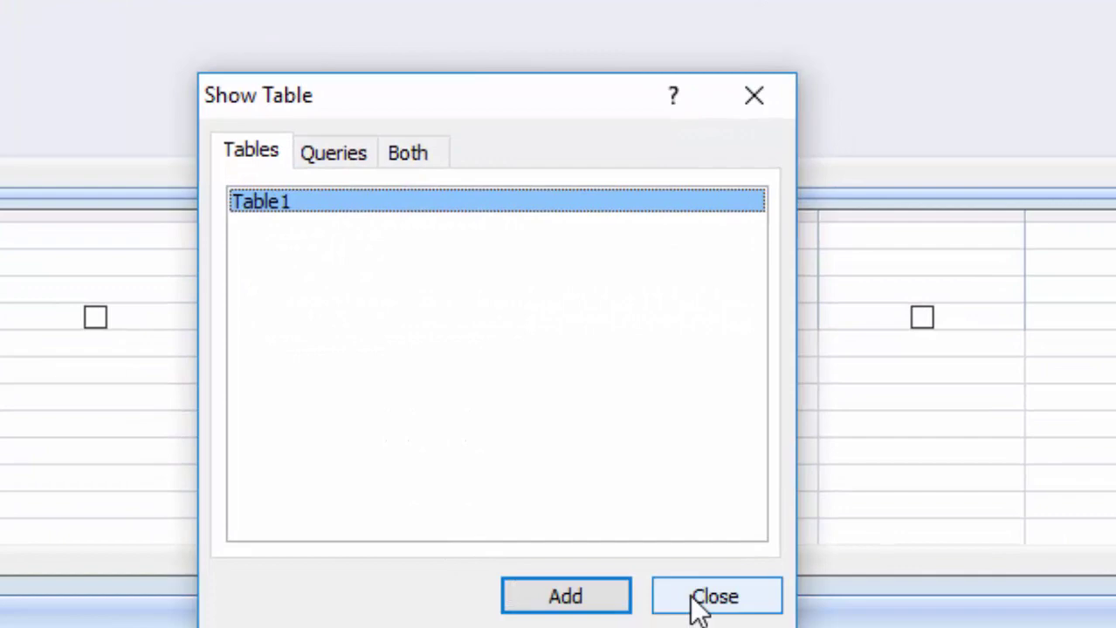
click(674, 583)
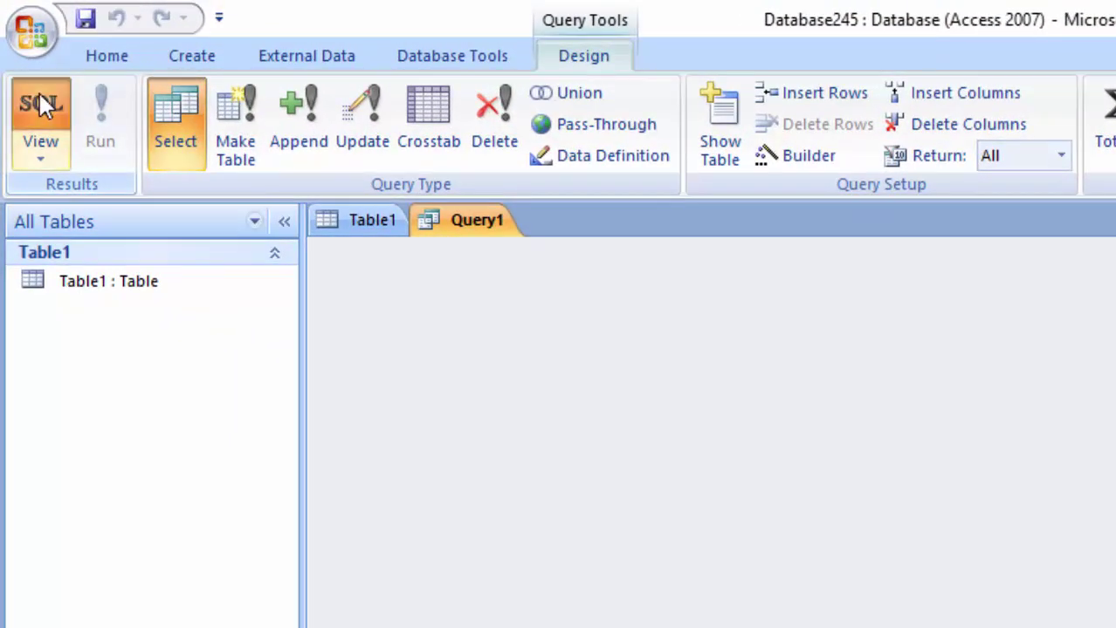
click(40, 101)
click(419, 256)
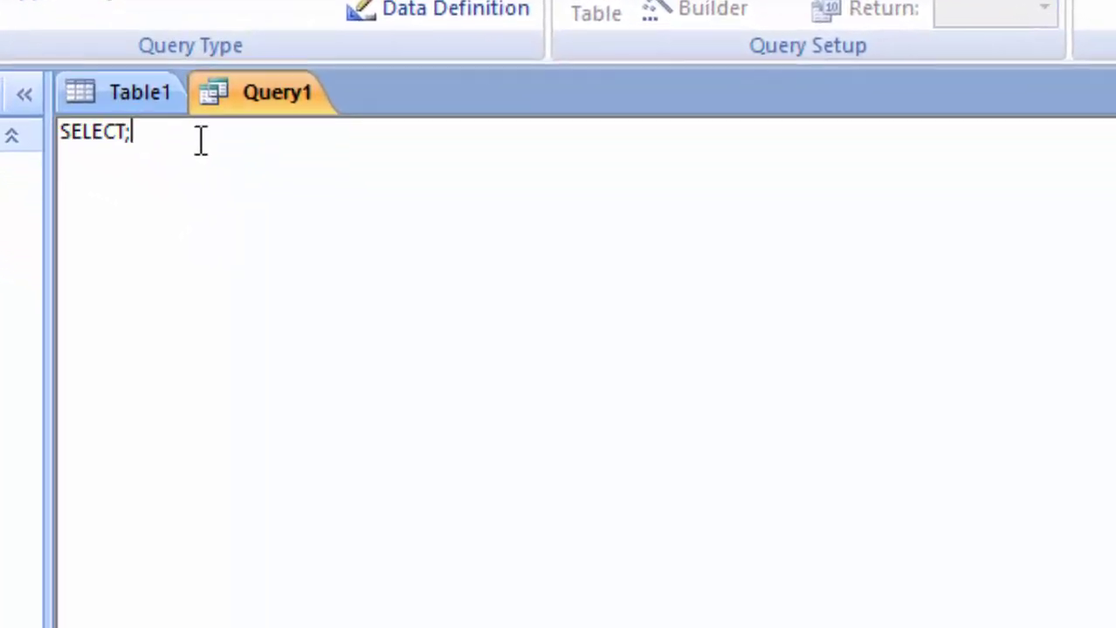
Replace SELECT; with 'Create table Student (' and 'Roll_number int NOT NULL PRIMARY KEY,'.
key(BackSpace)
key(BackSpace)
key(BackSpace)
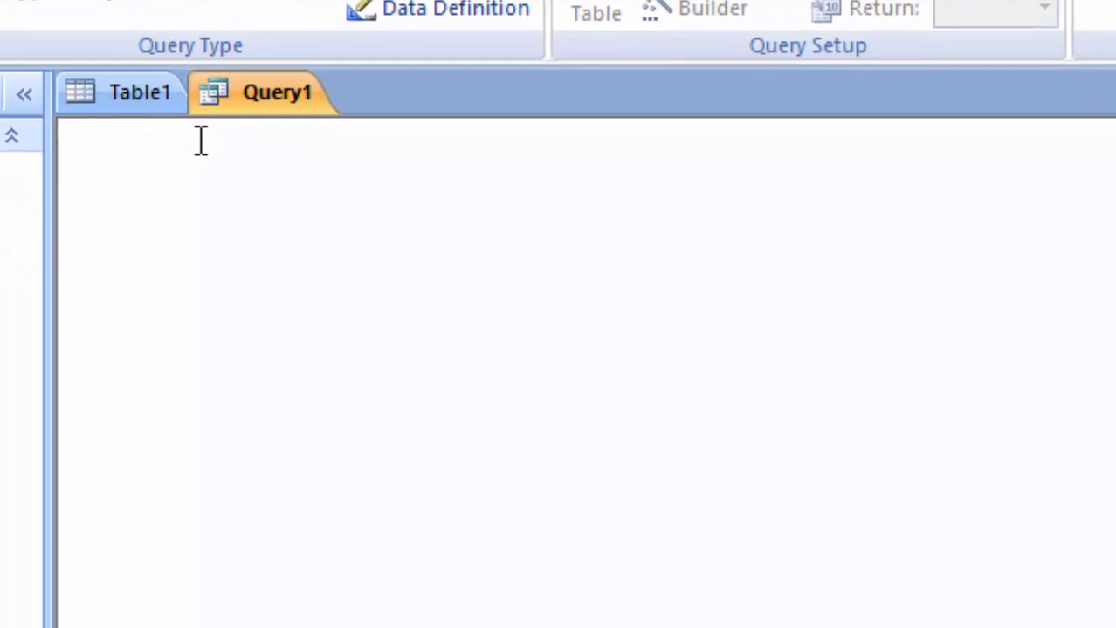
text(Crea)
text(t)
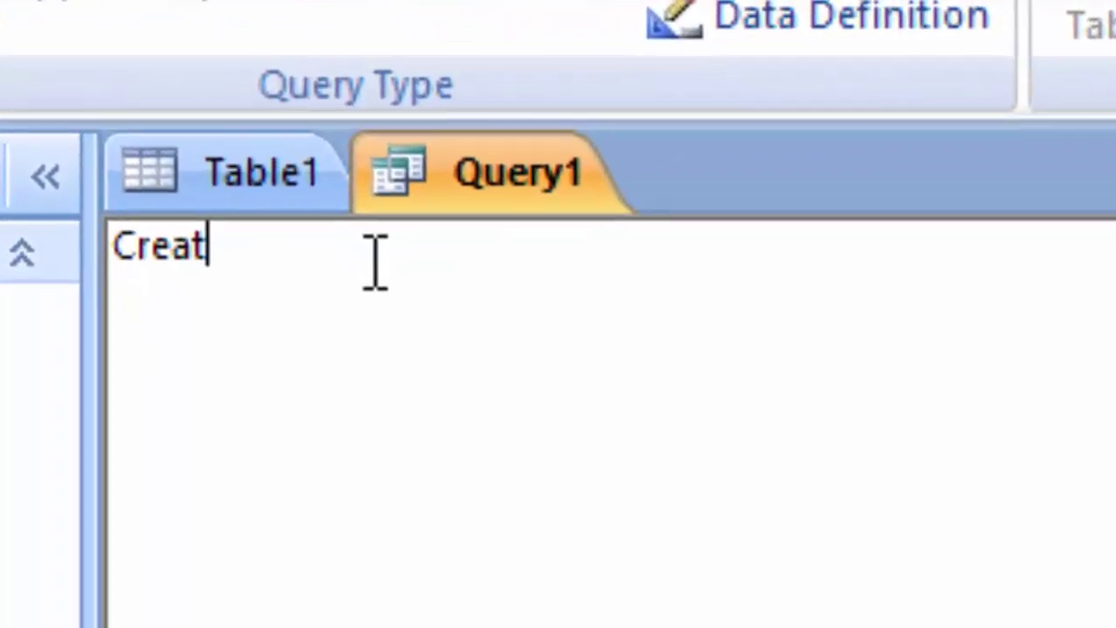
text(e tab)
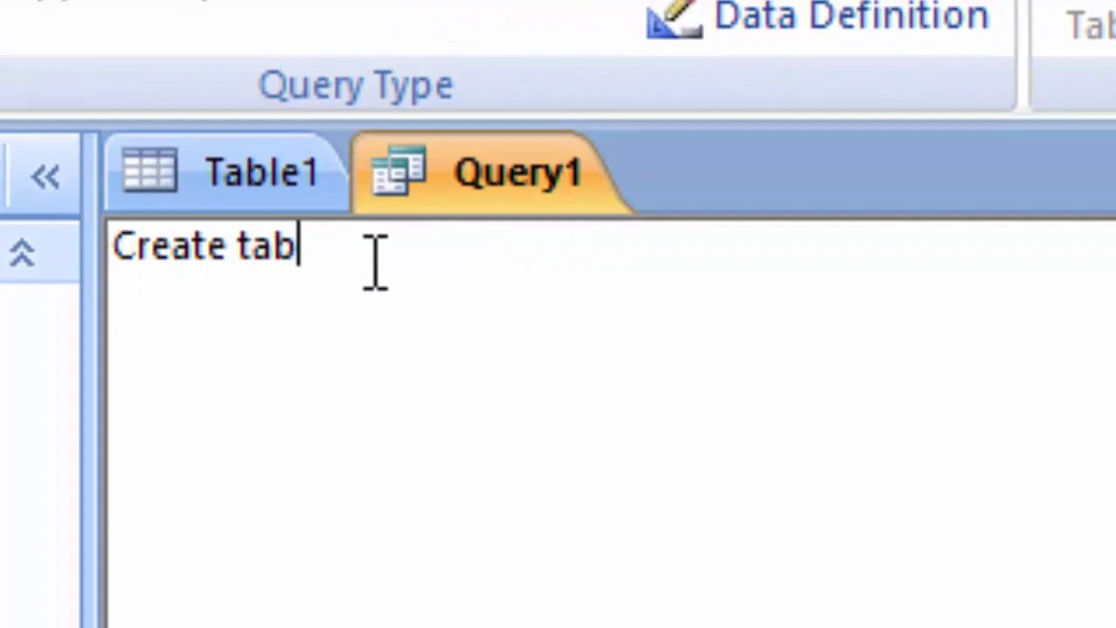
text(le)
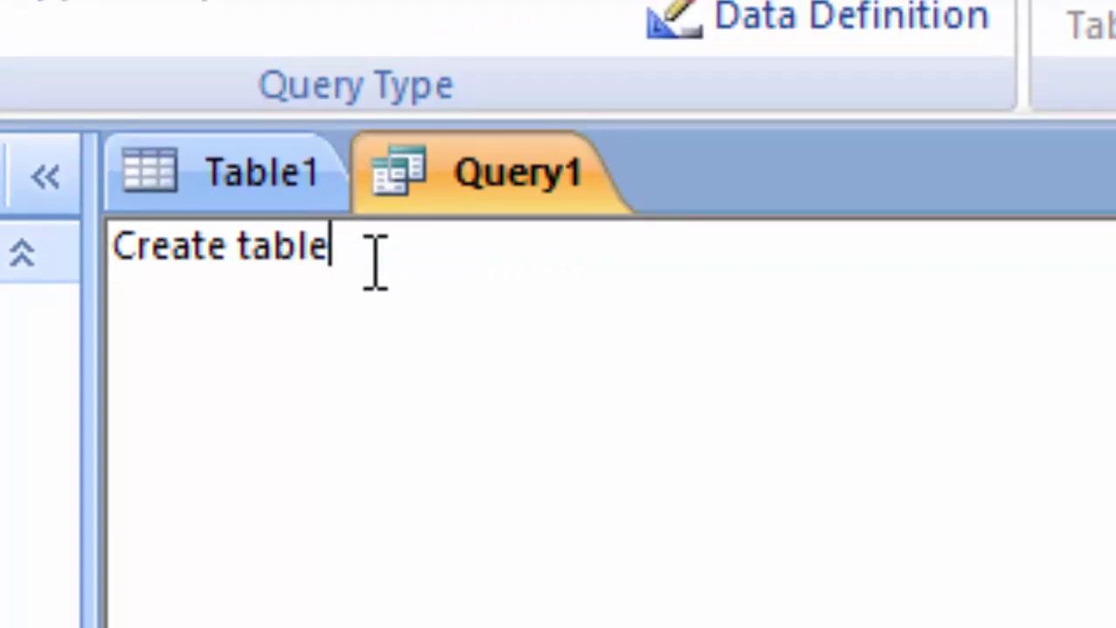
text( St)
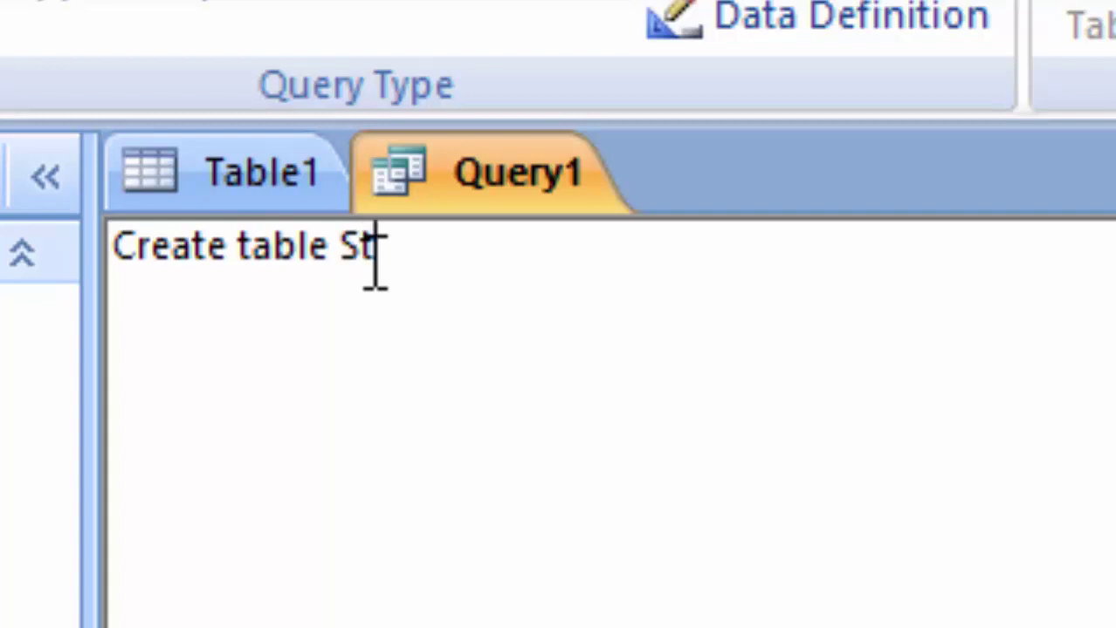
text(udent)
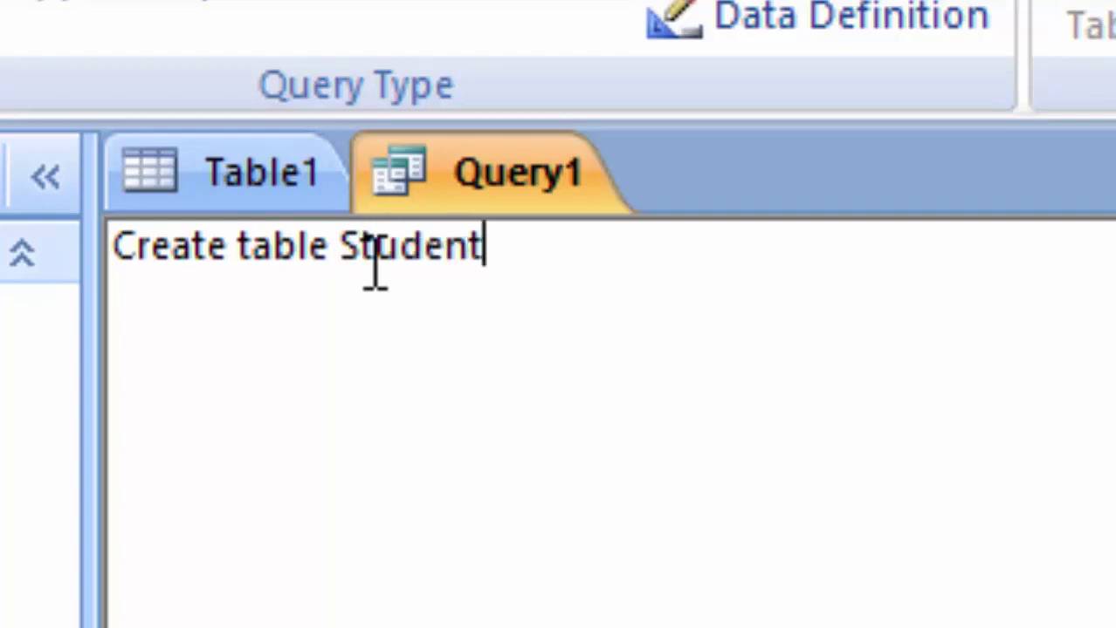
key(Return)
text(()
key(Return)
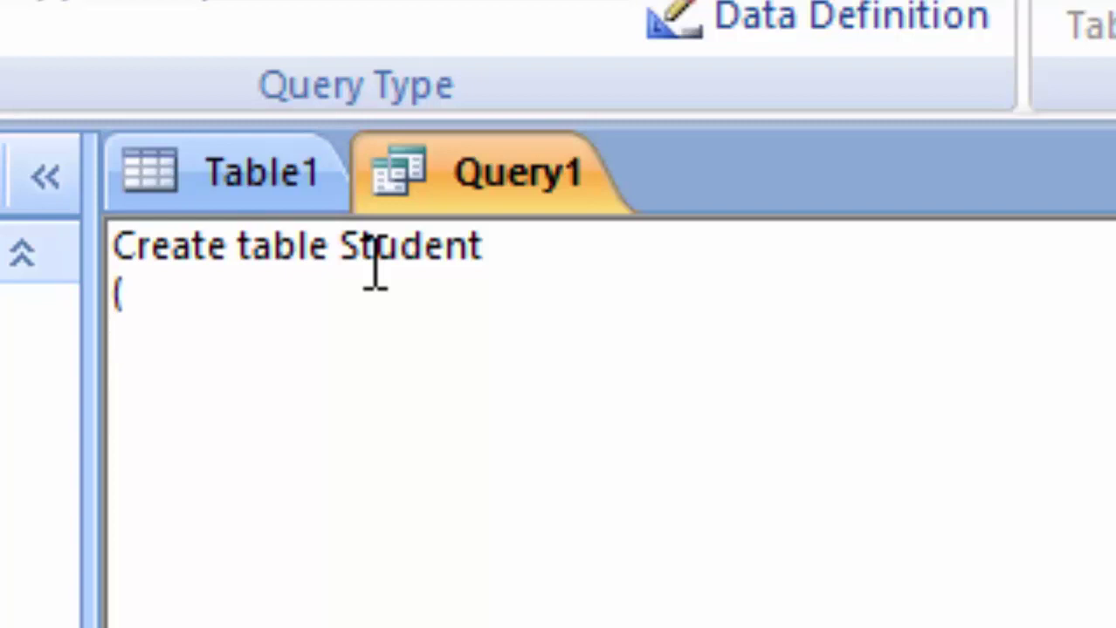
text(Roll)
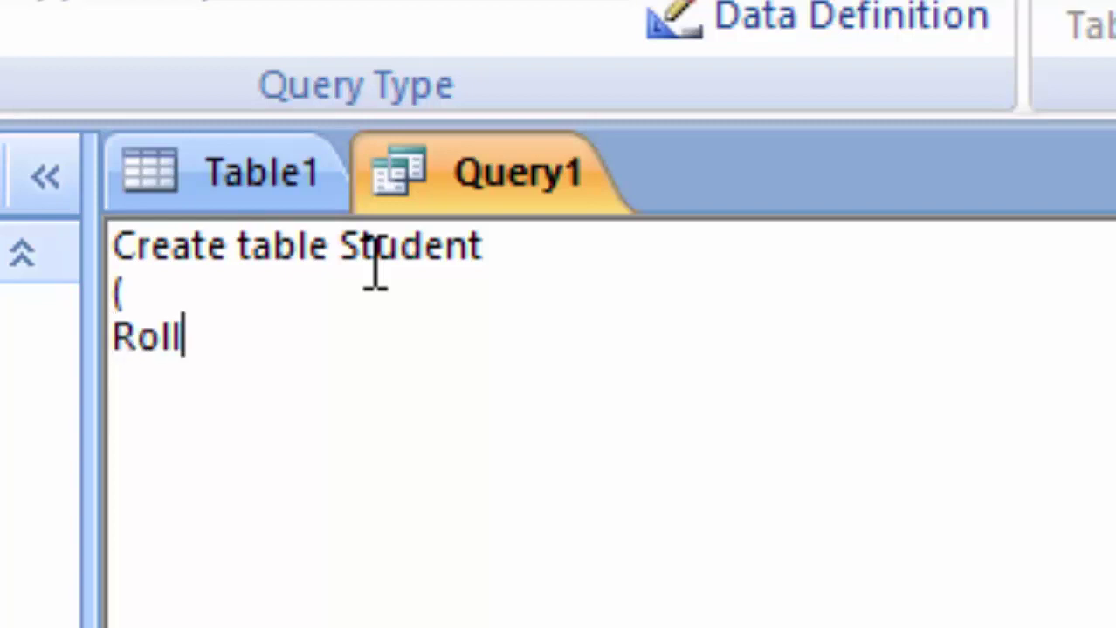
text(_num)
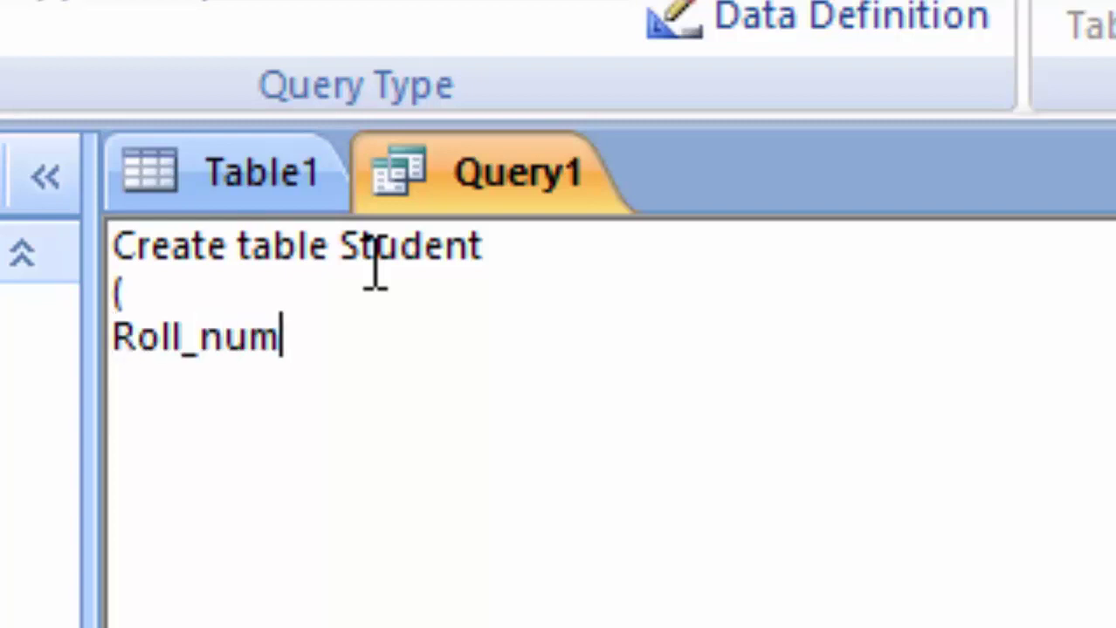
text(ber)
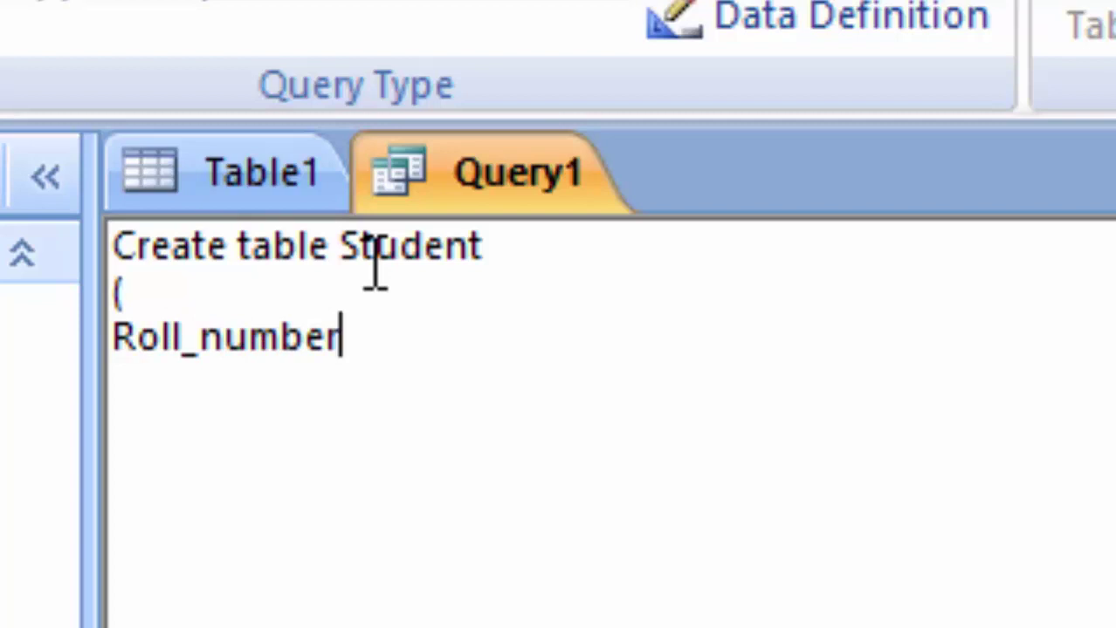
text( int)
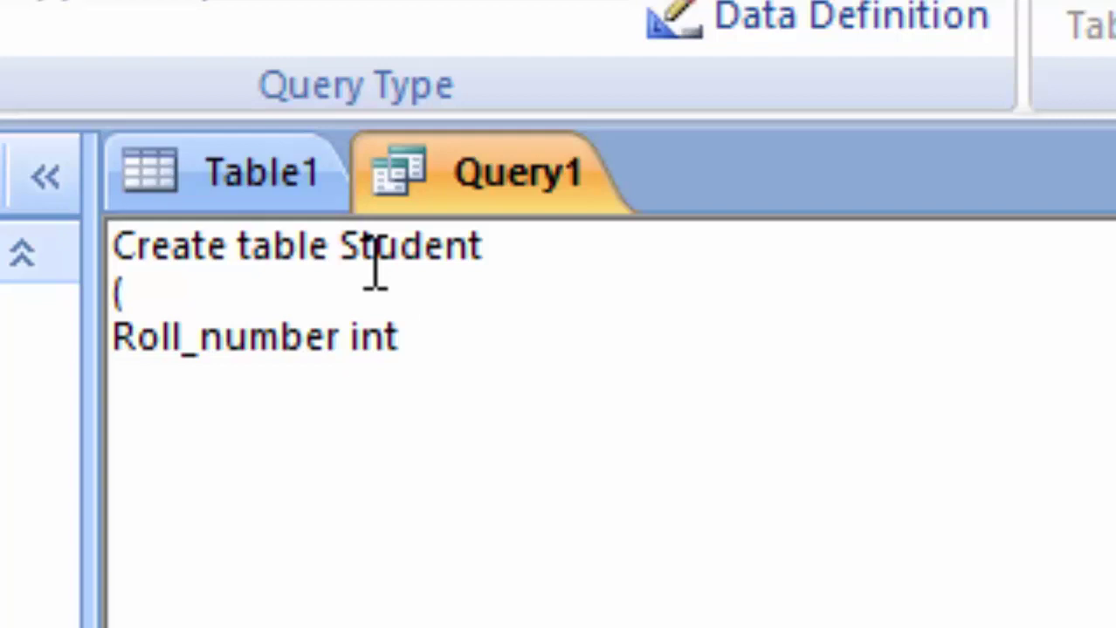
text(NOT)
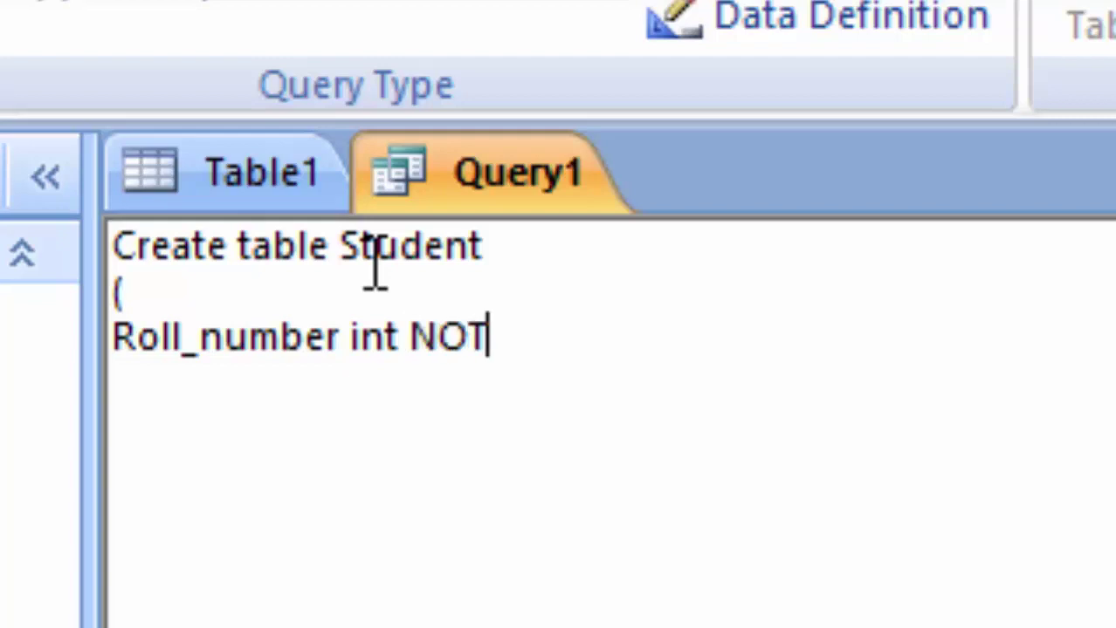
text( NU)
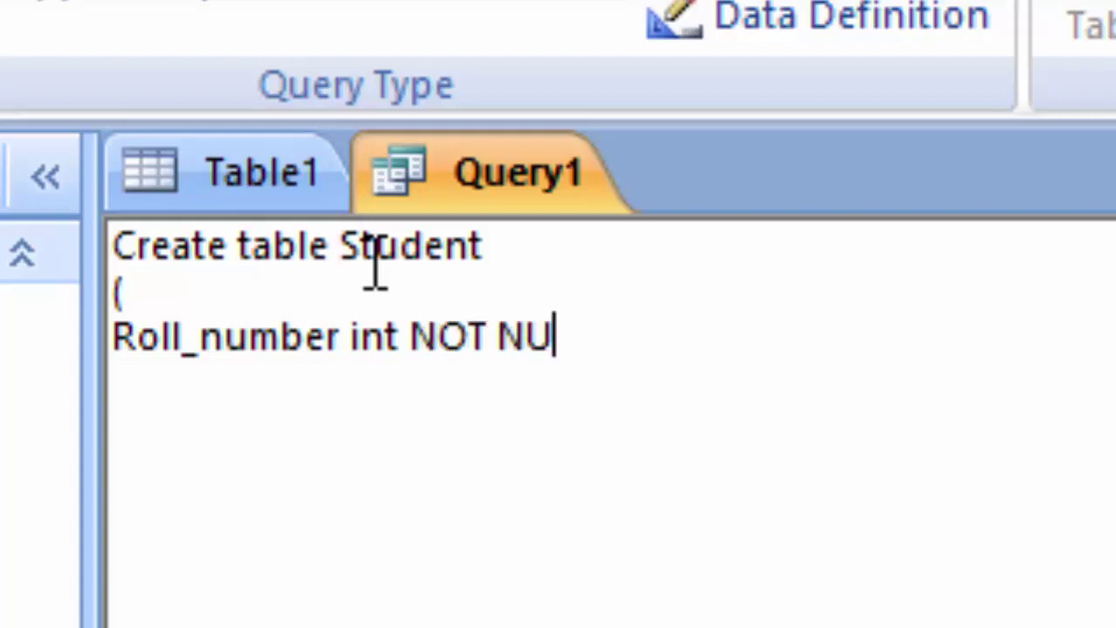
text(LL)
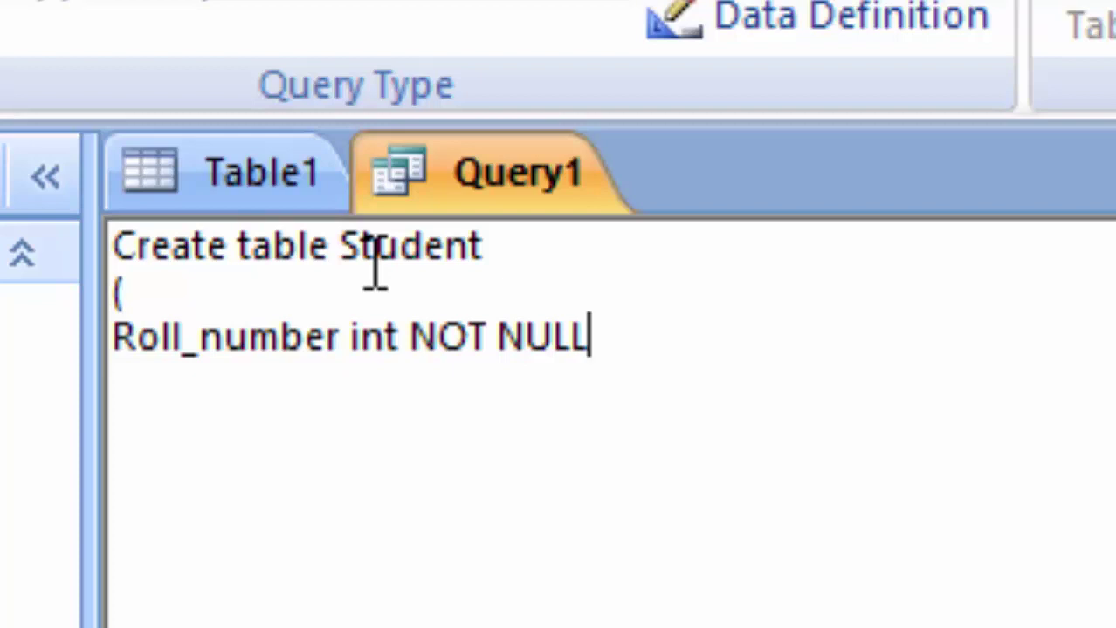
text( PR)
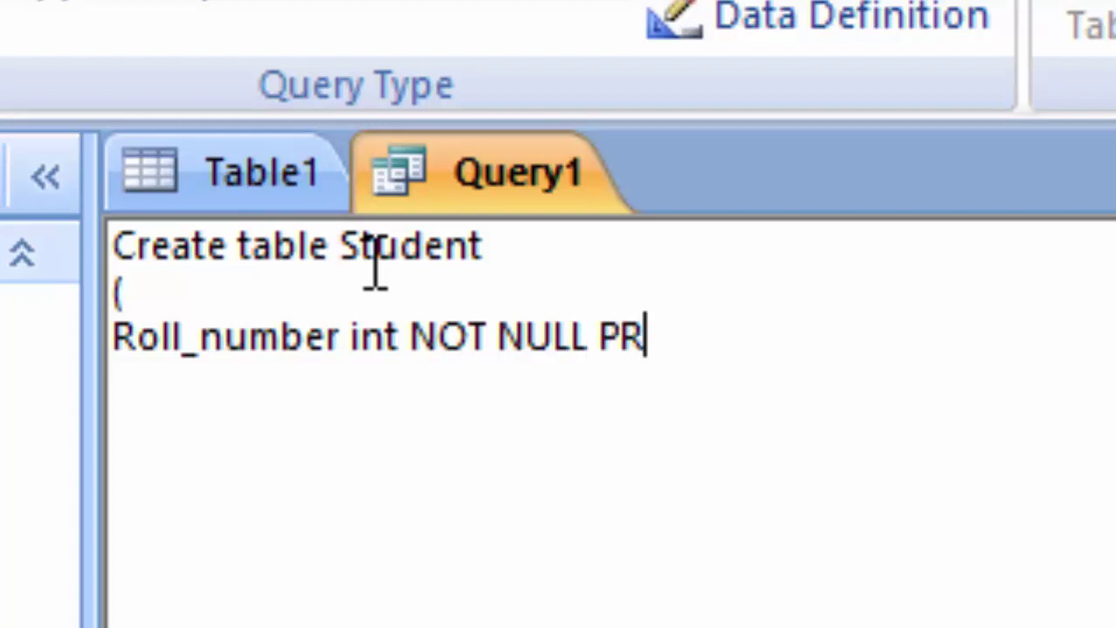
text(IMARY)
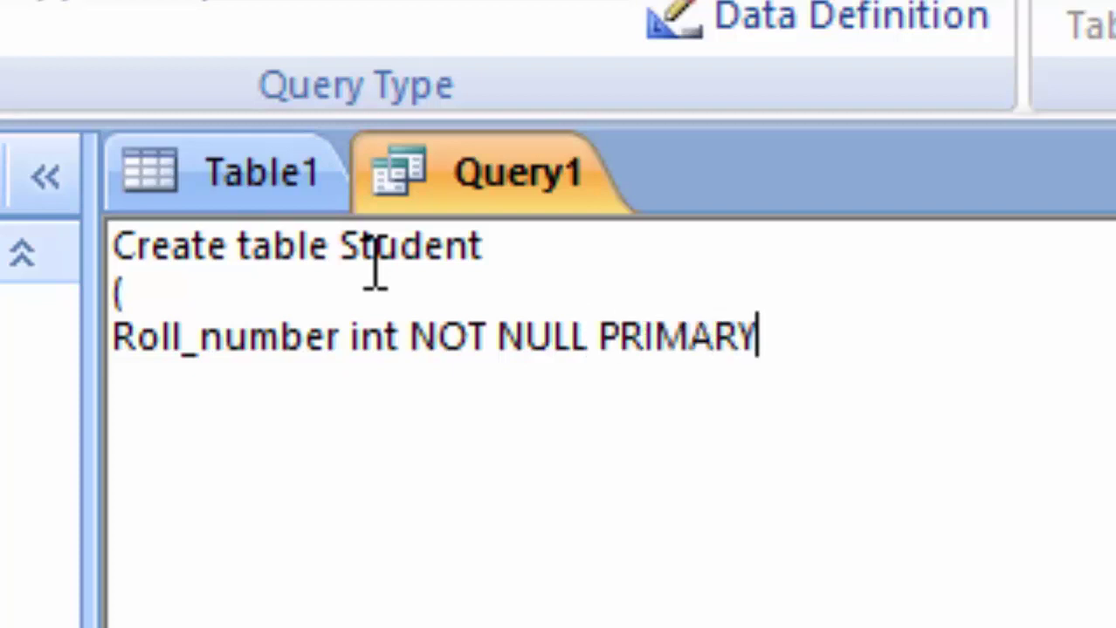
text( KEY)
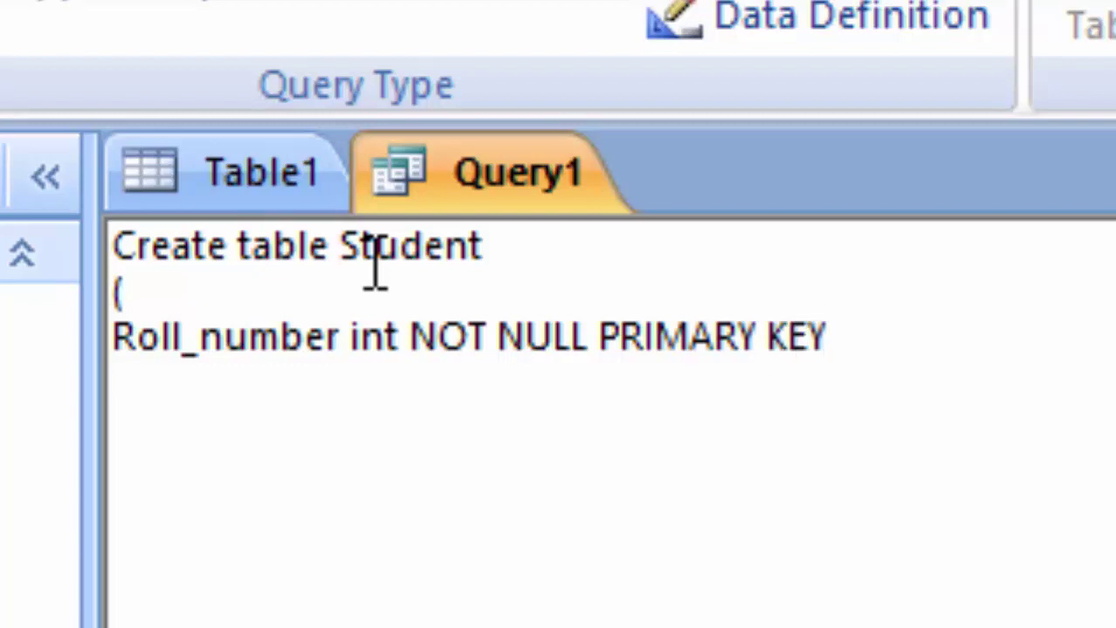
text(, )
text(IA)
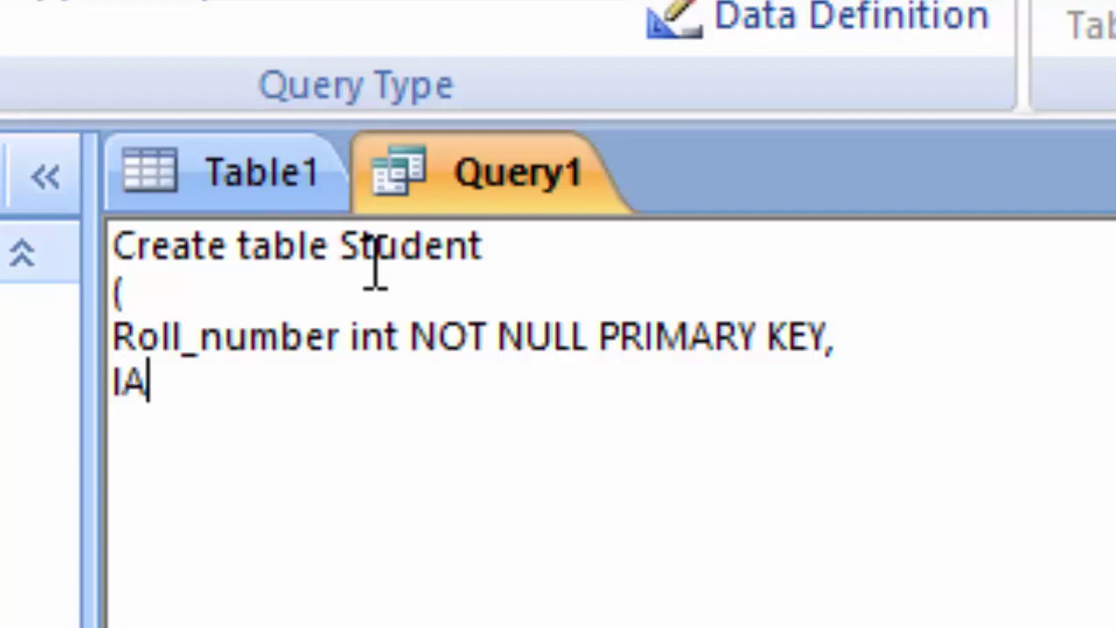
Fix the typos and add the column 'Last_name varchar(50),'.
key(BackSpace)
key(BackSpace)
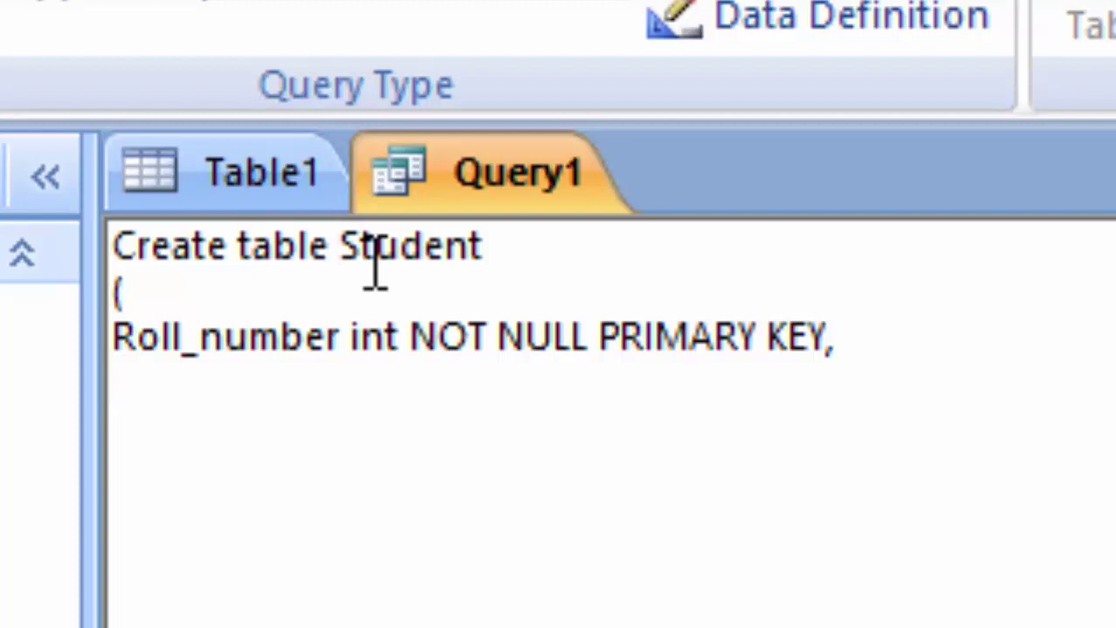
text(L)
text(ast_)
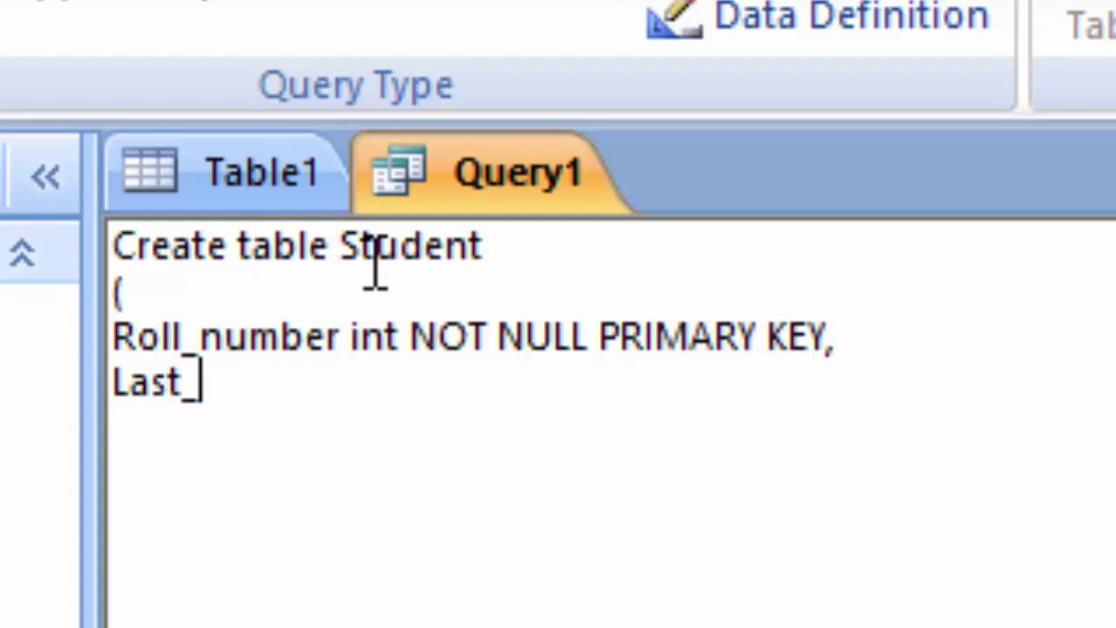
text(nam)
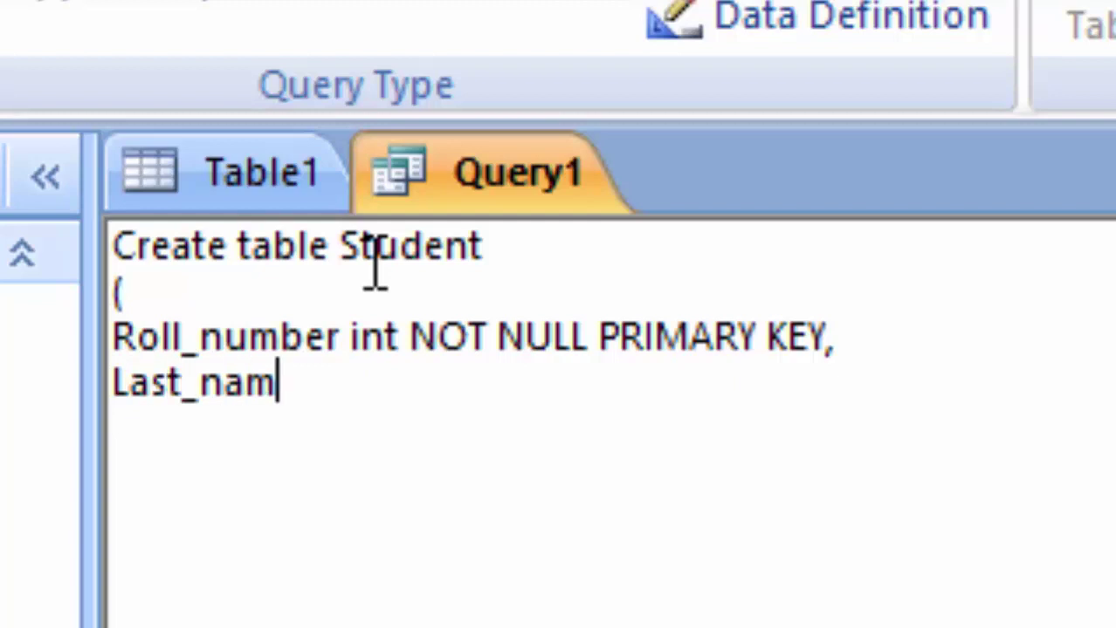
text(e i)
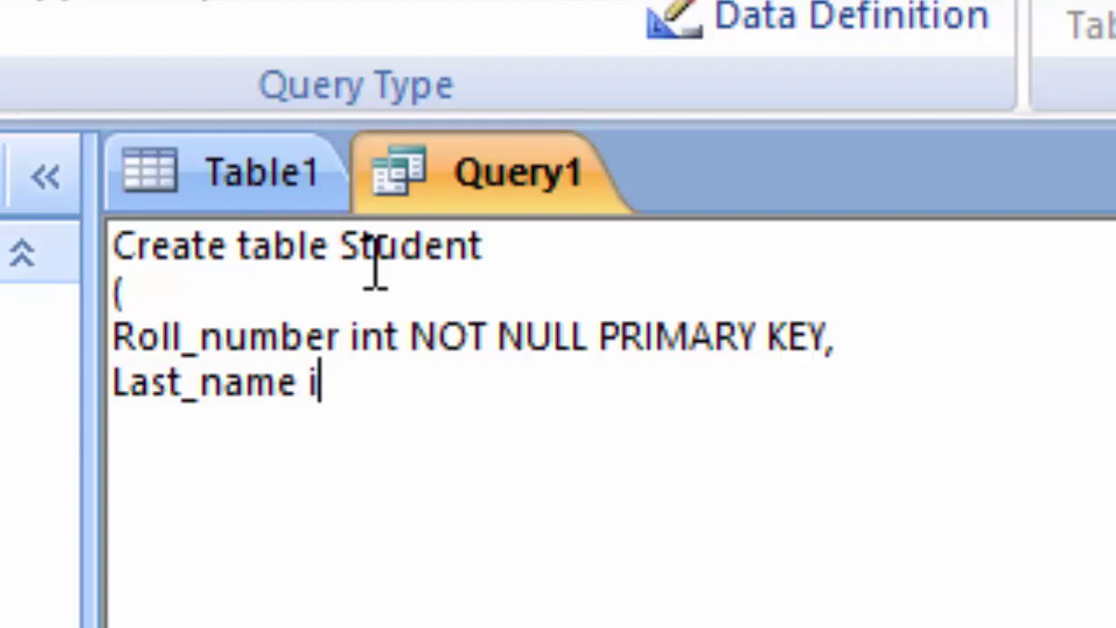
key(BackSpace)
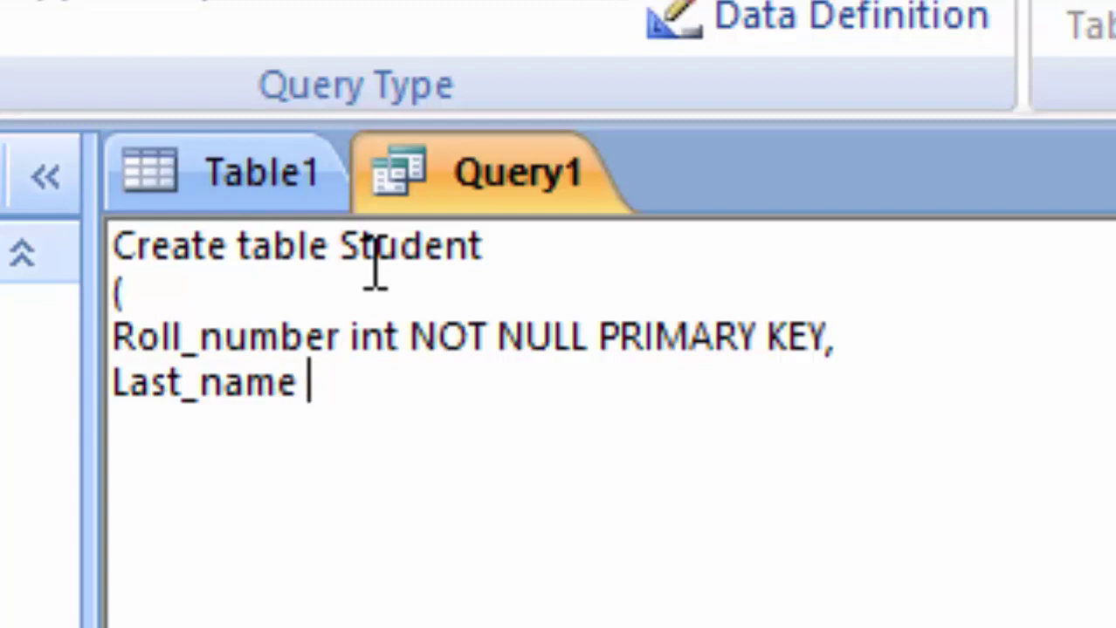
text(varc)
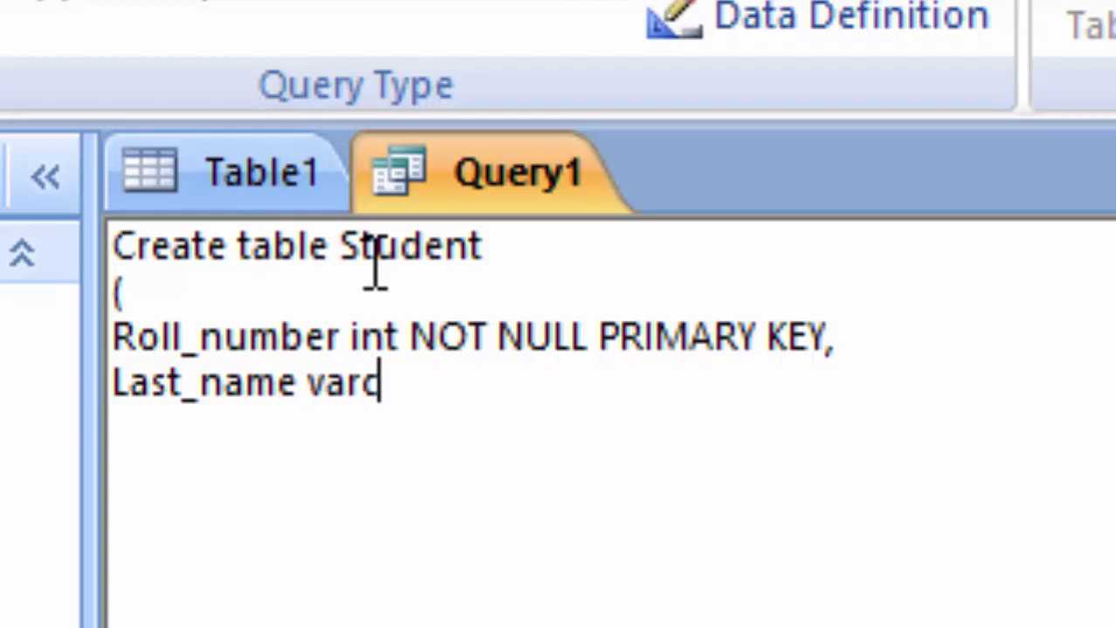
text(har)
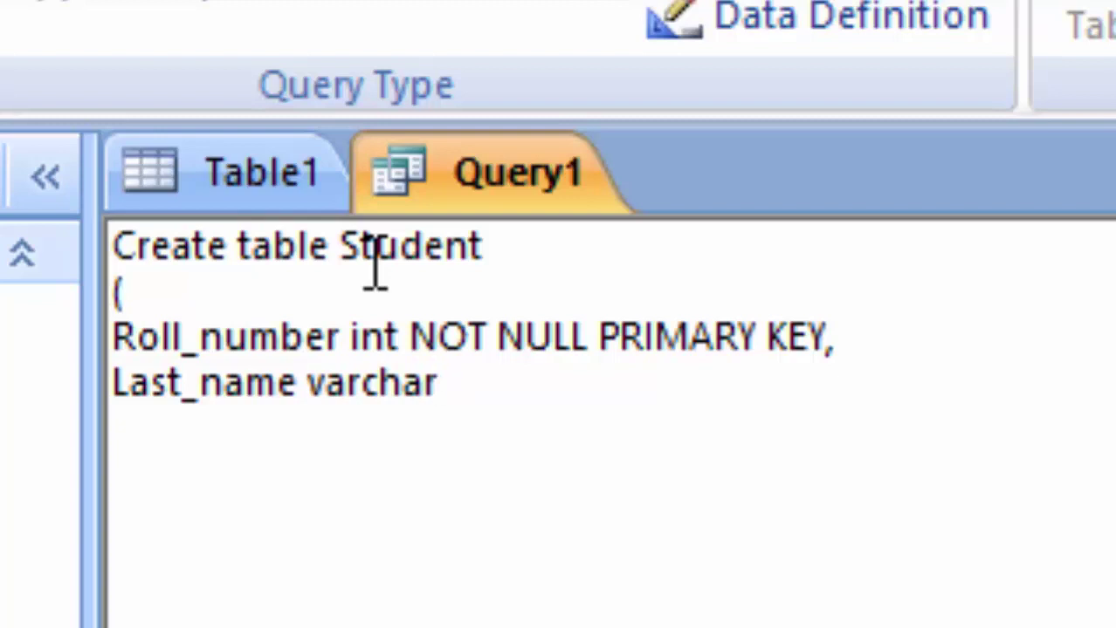
text((50)
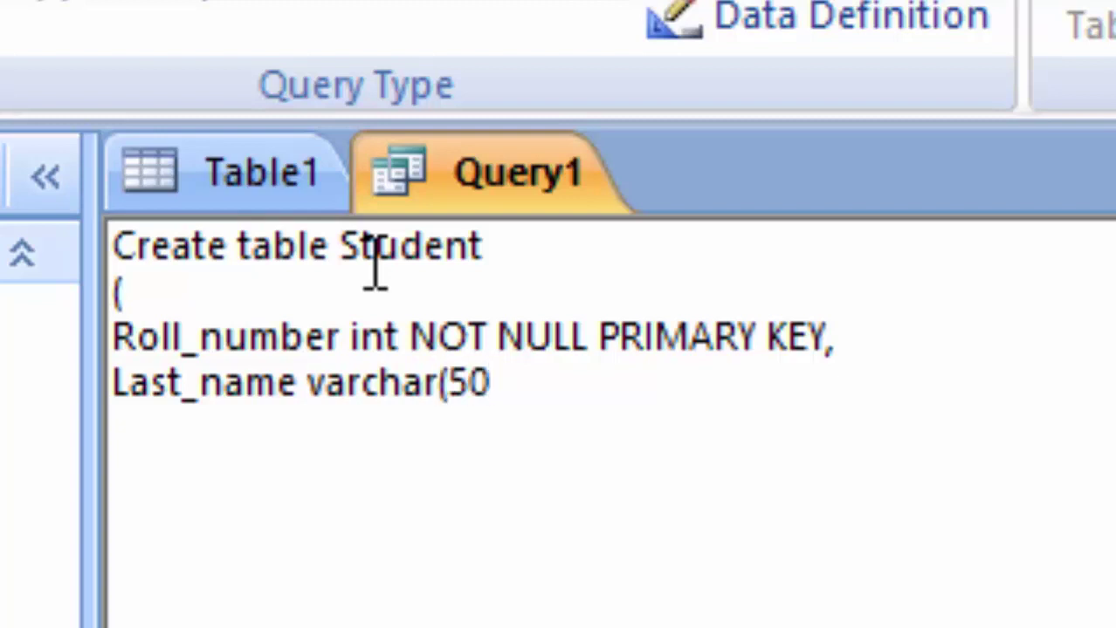
text())
text(,)
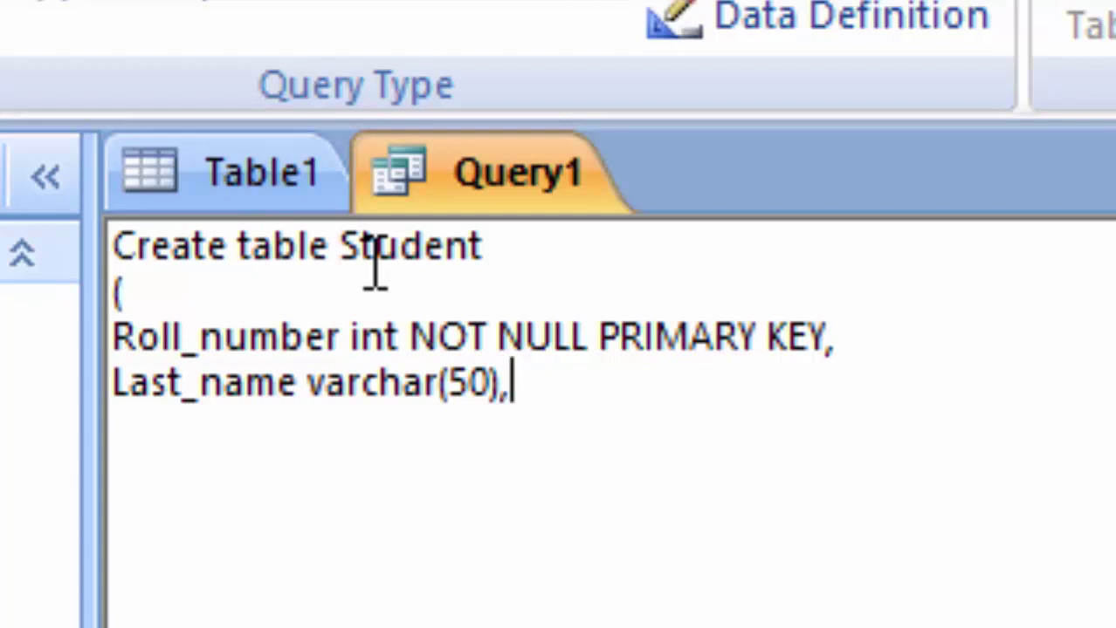
key(Return)
Add 'First_name varchar(50),' and 'phone_number int', then close the statement with ')'.
text(F)
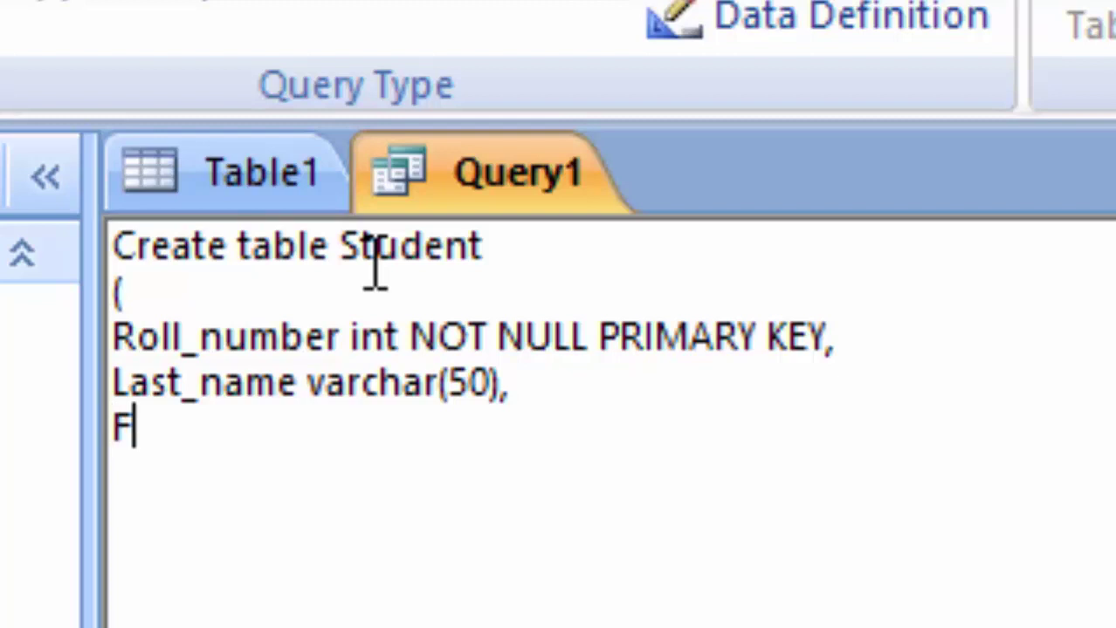
text(irst)
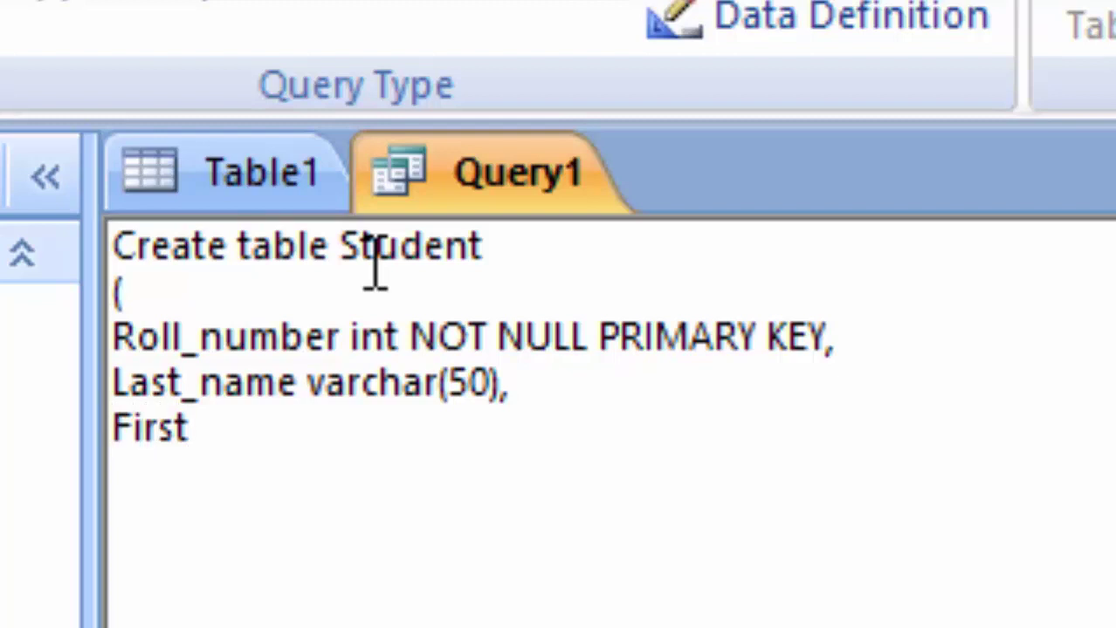
text(_na)
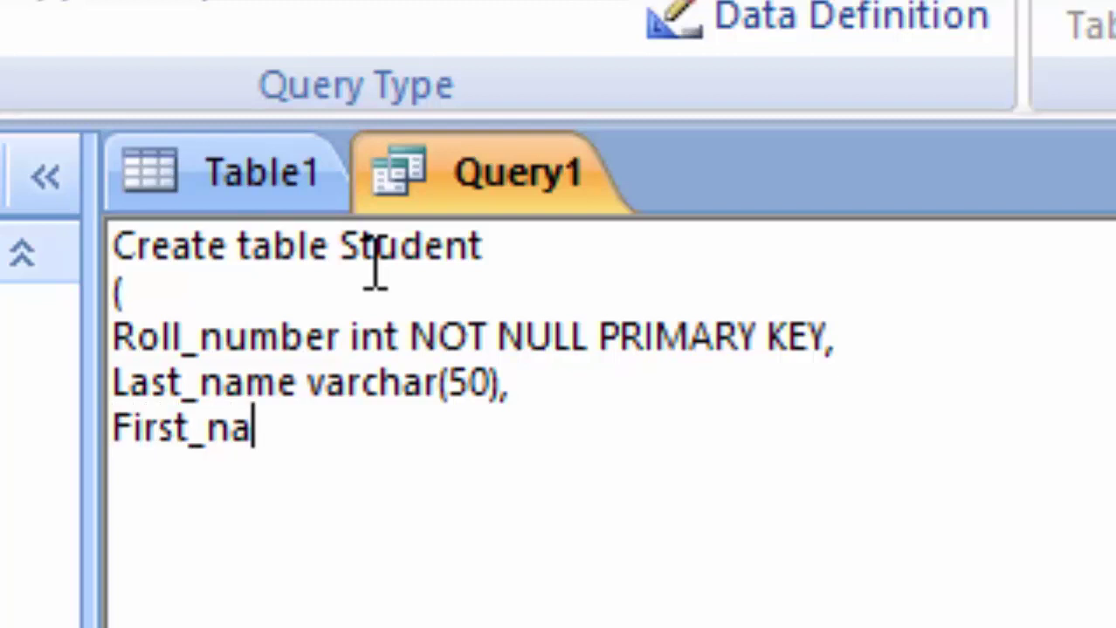
text(me)
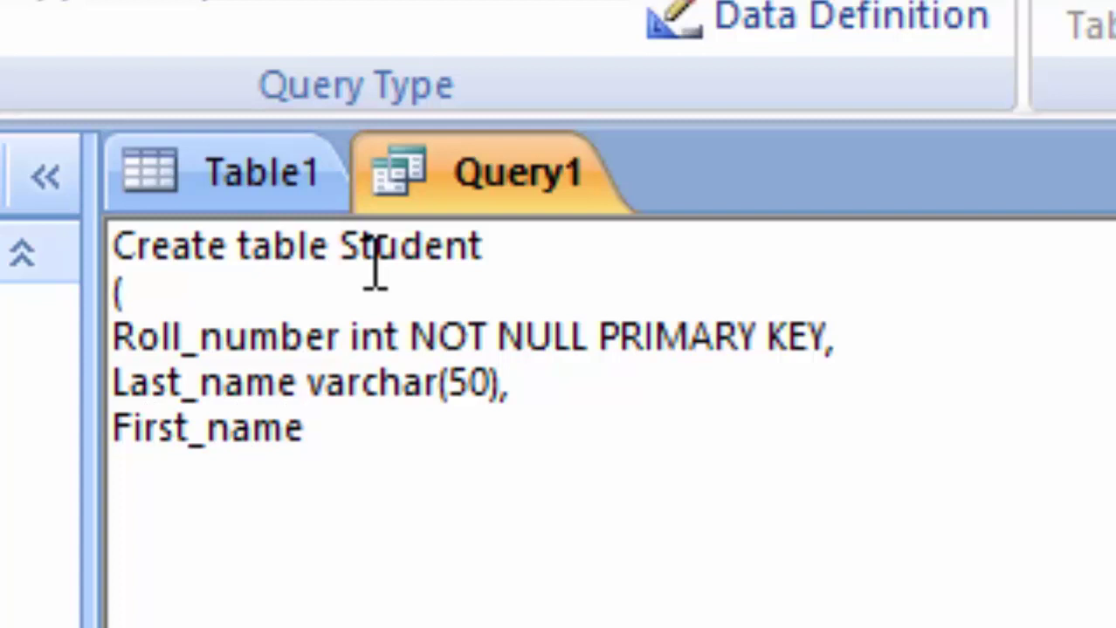
text( varc)
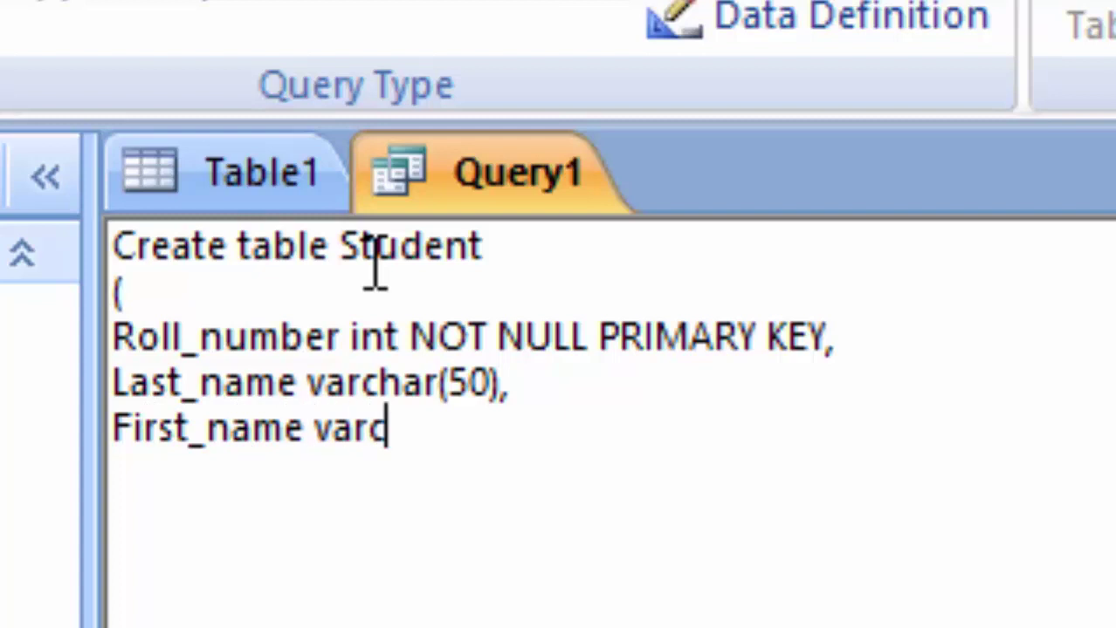
text(har()
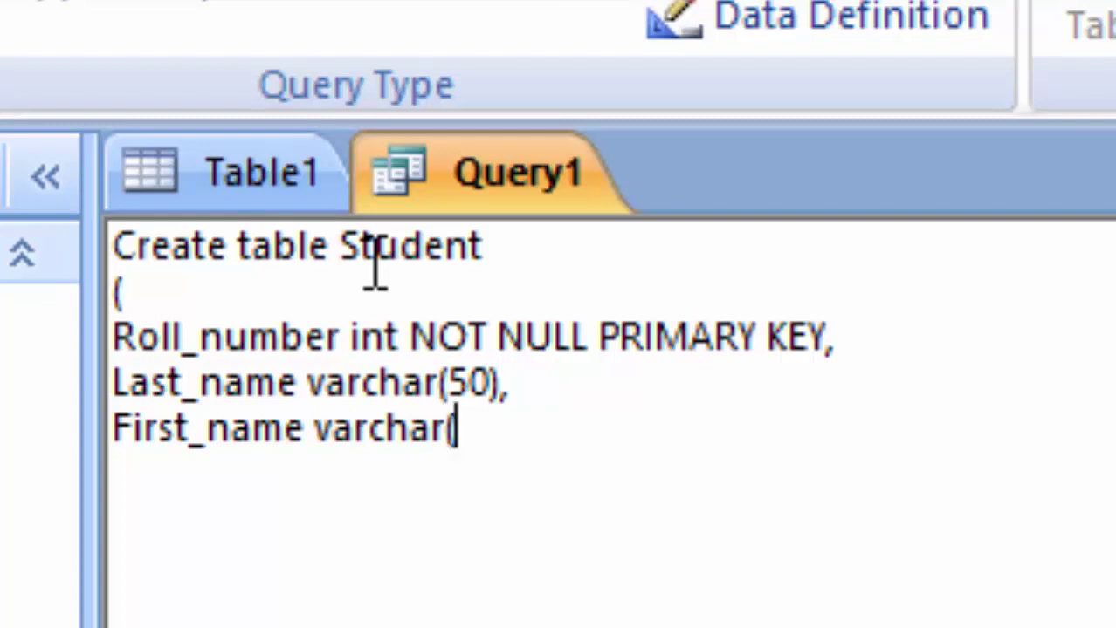
text(50))
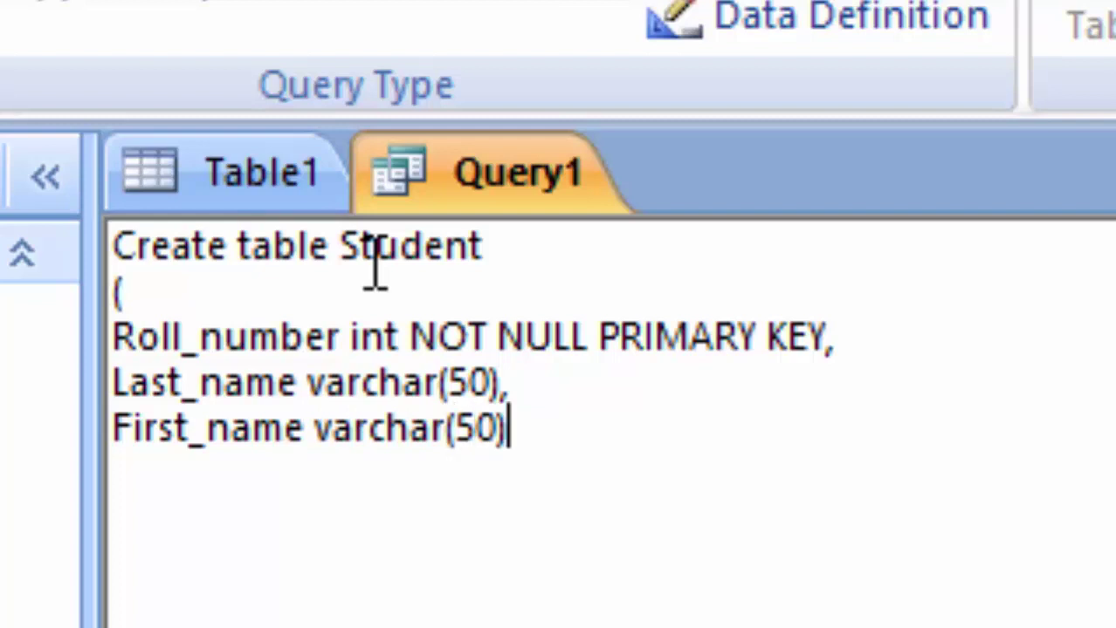
text(,)
key(Return)
text(p)
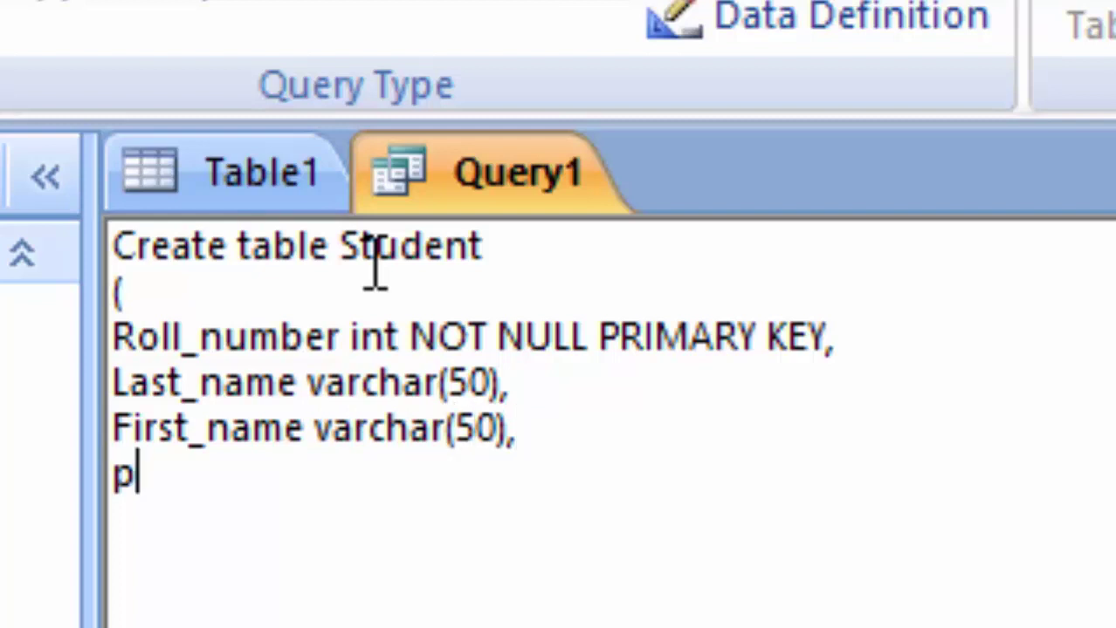
text(hone)
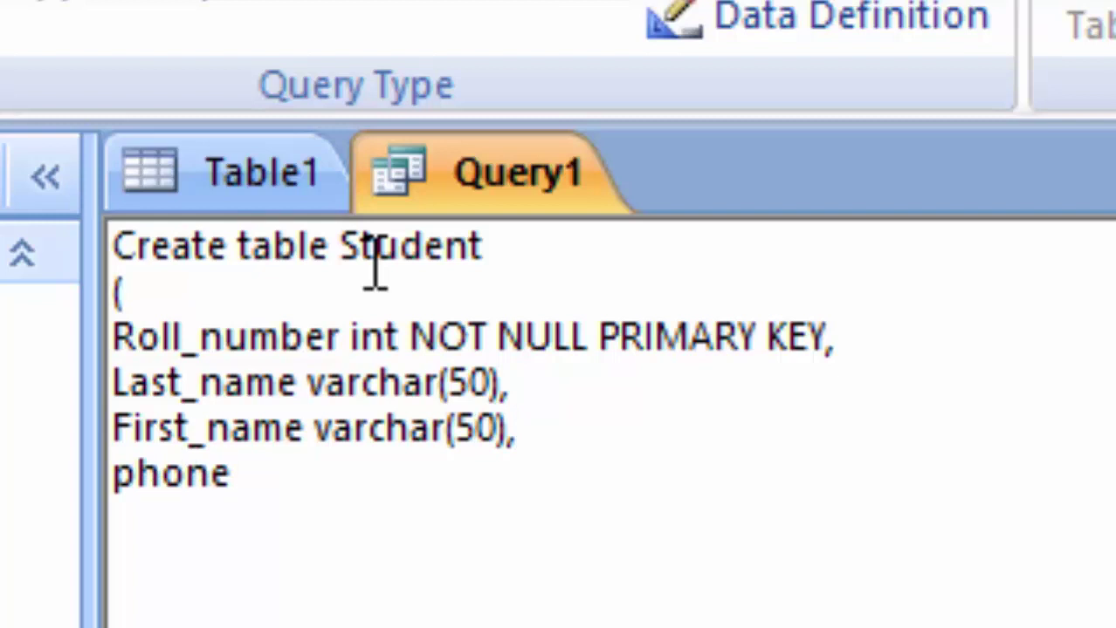
text(_numbe)
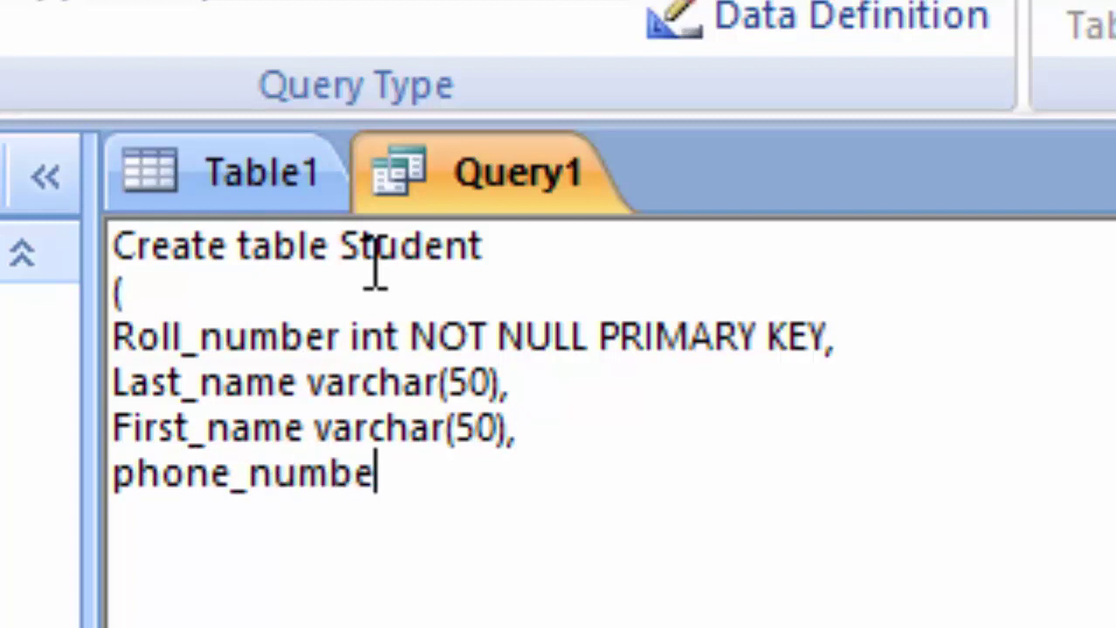
text(r)
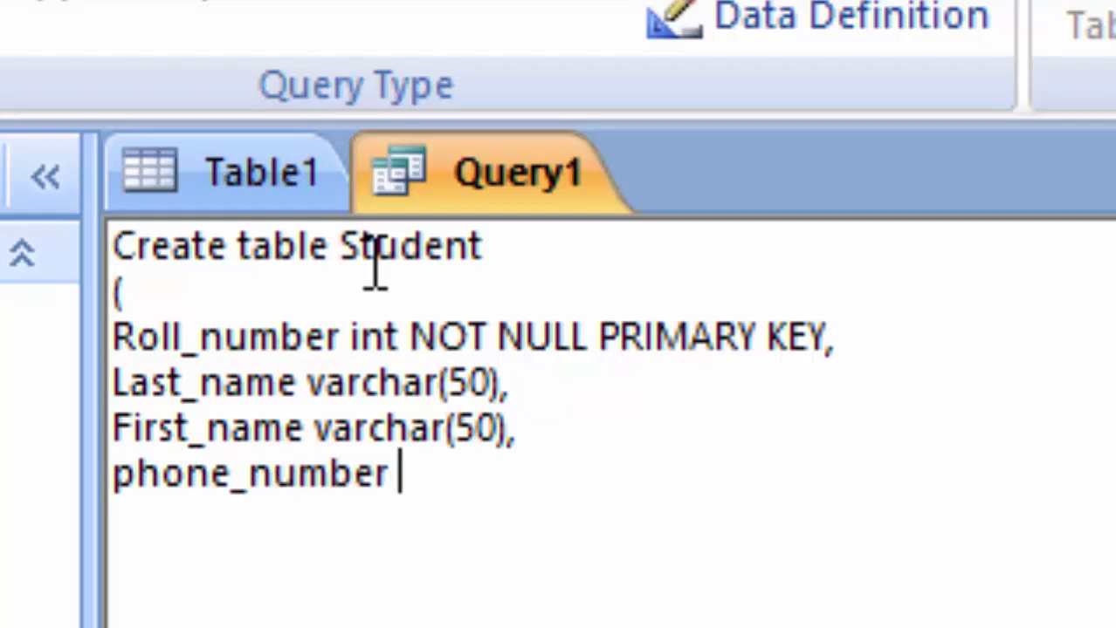
text( int)
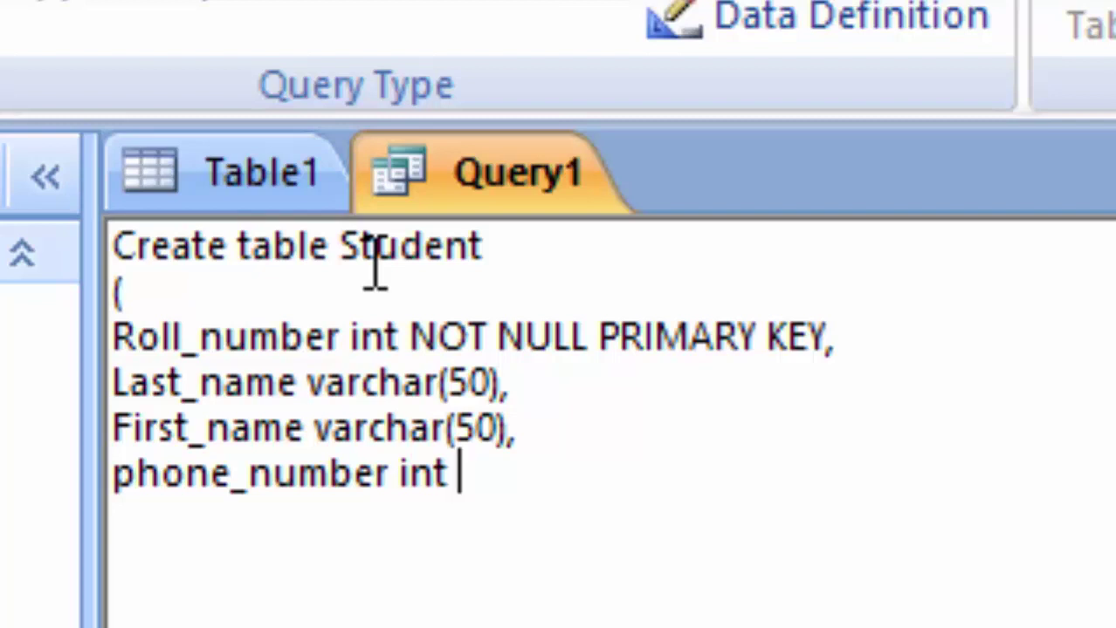
key(Return)
text())
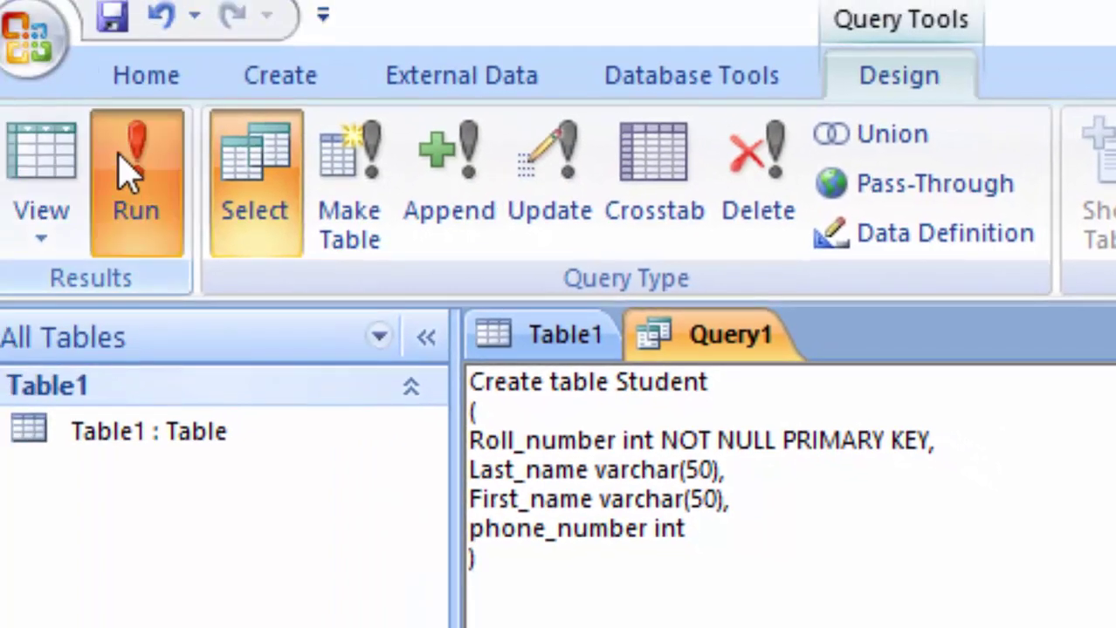
Run the CREATE TABLE query to build Student, then save Query1.
click(26, 122)
double_click(249, 534)
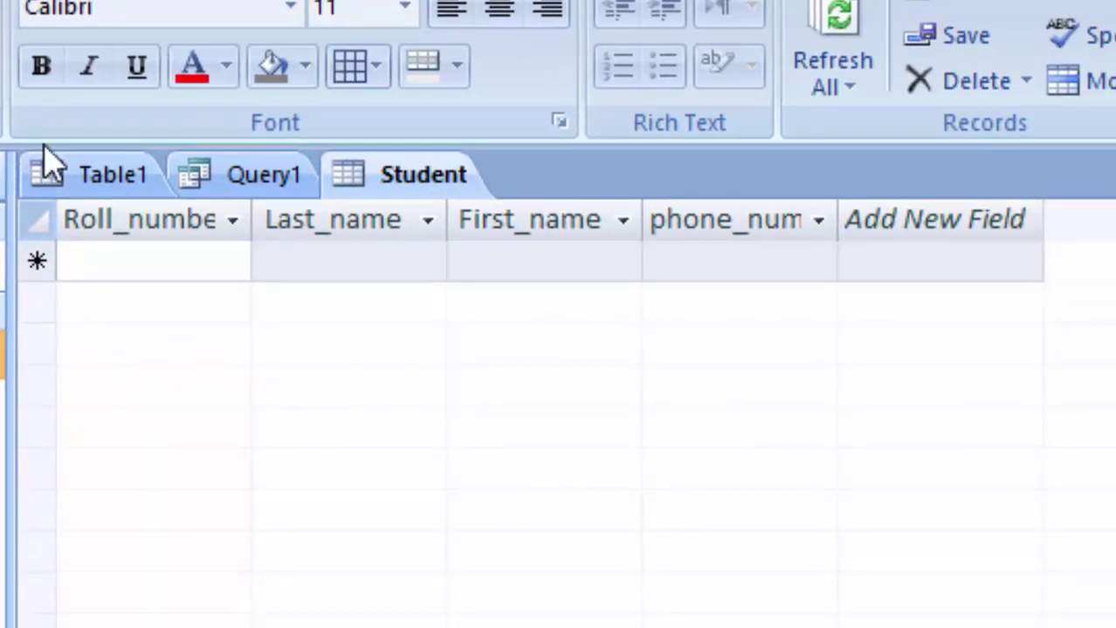
click(259, 174)
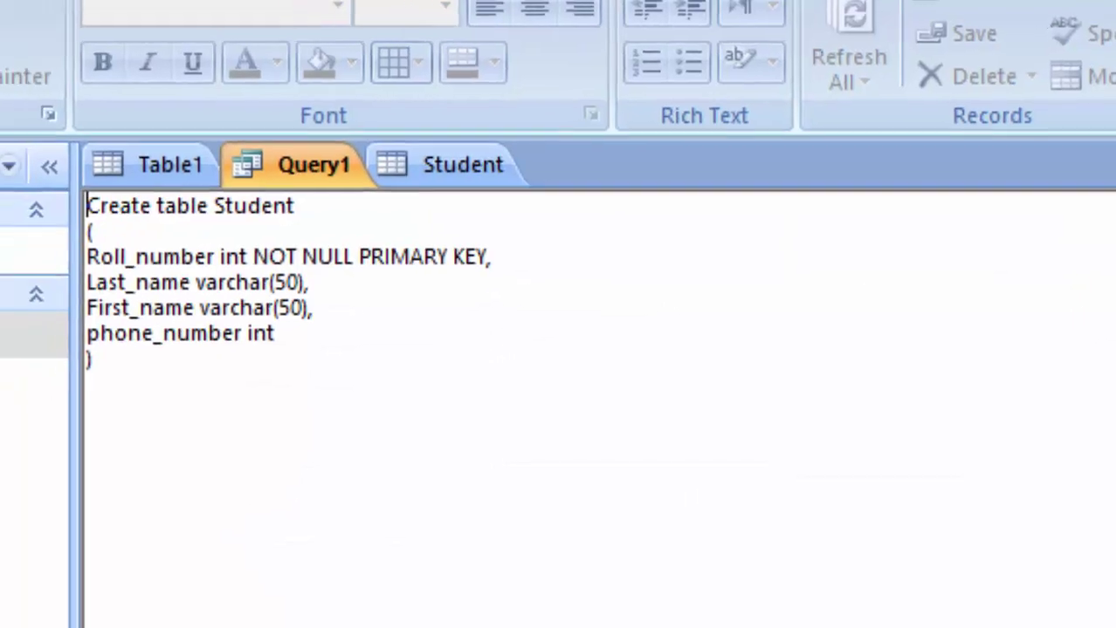
click(7, 7)
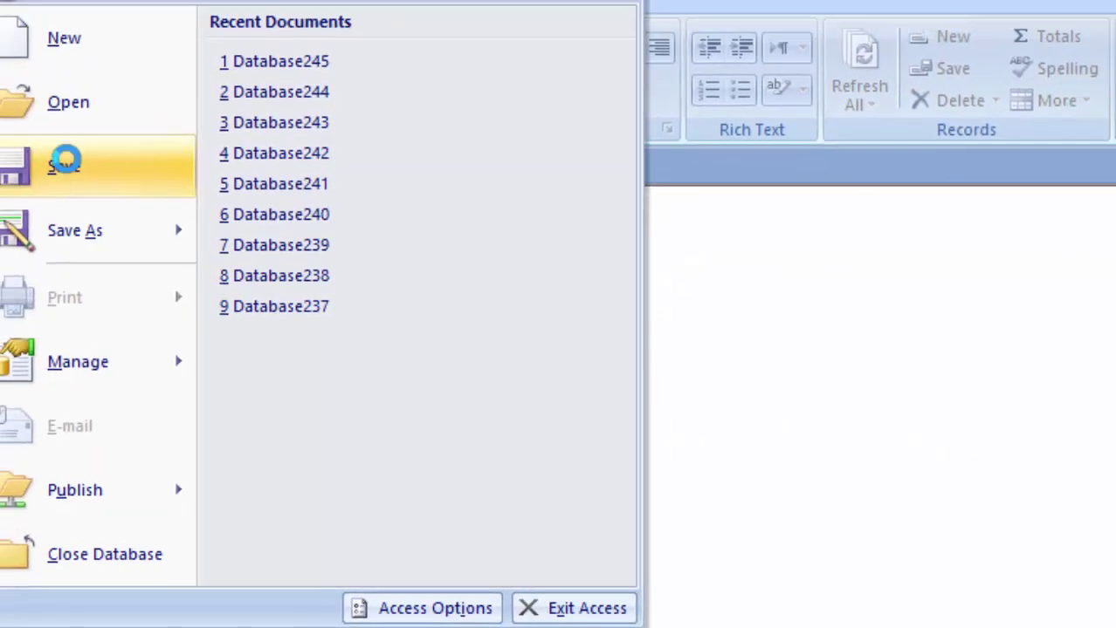
click(47, 131)
click(917, 394)
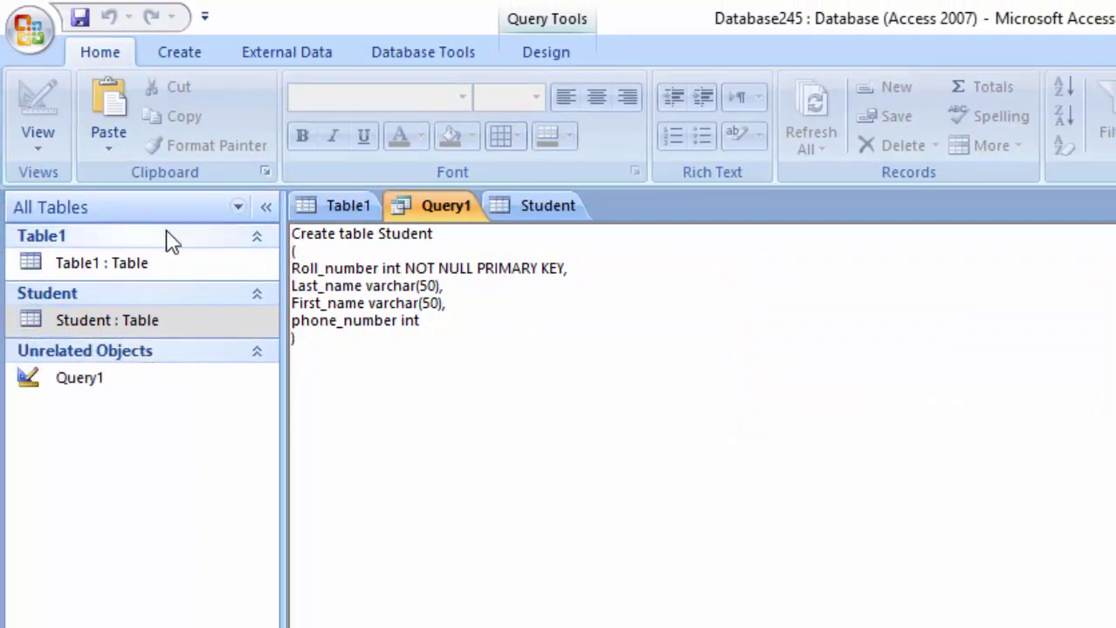
Reopen the Student table datasheet and save the database.
double_click(132, 322)
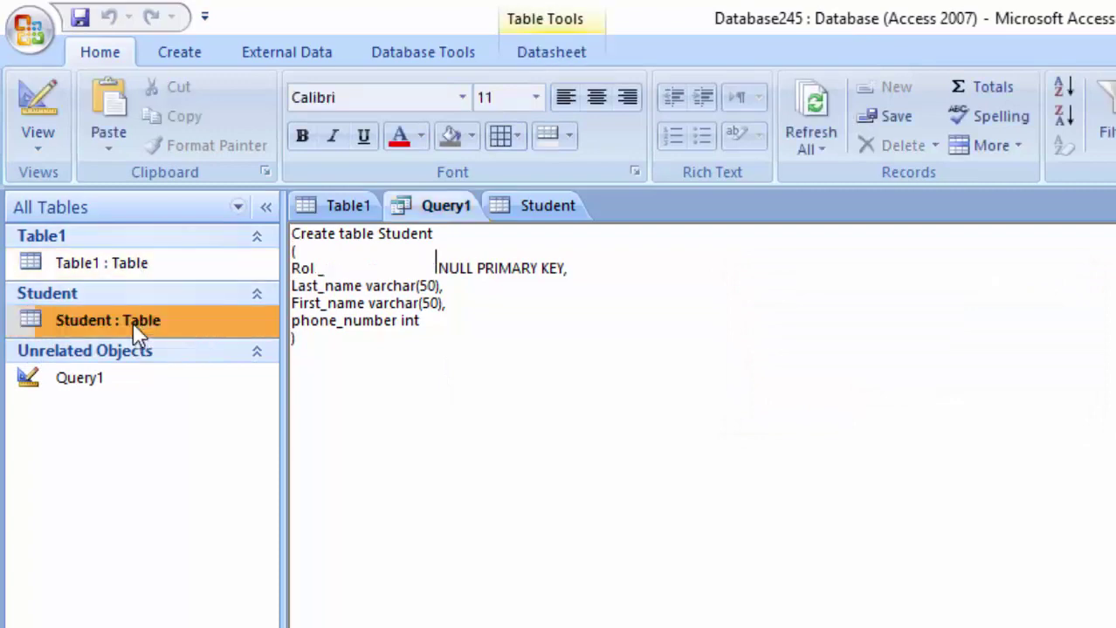
click(25, 33)
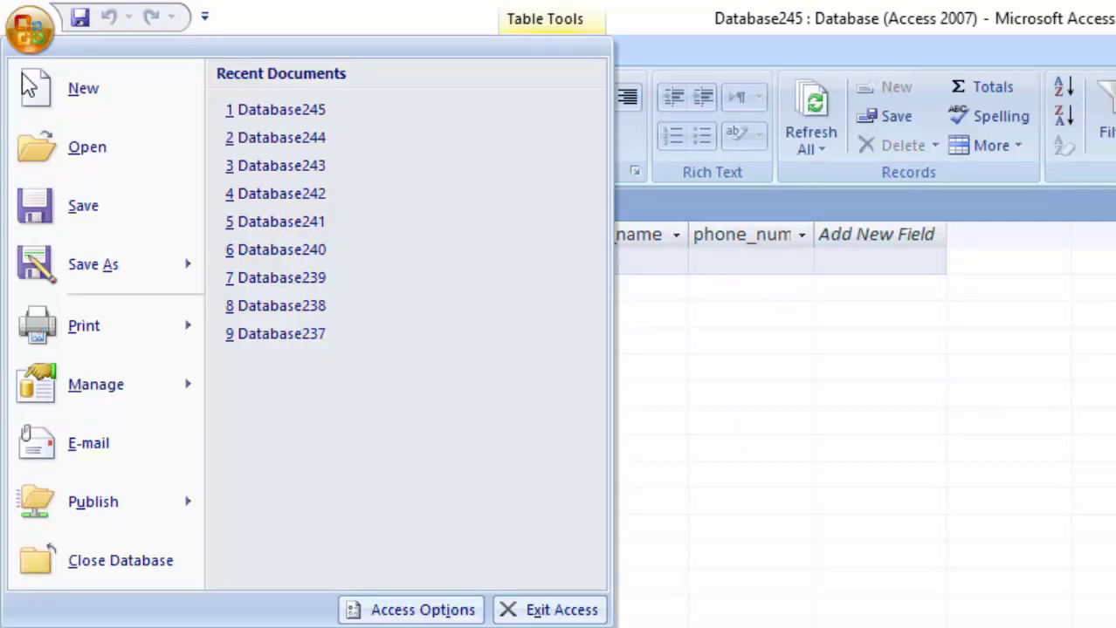
click(83, 205)
Enter record 1: Roll_number 1 with a last name, first name and phone number.
text(1)
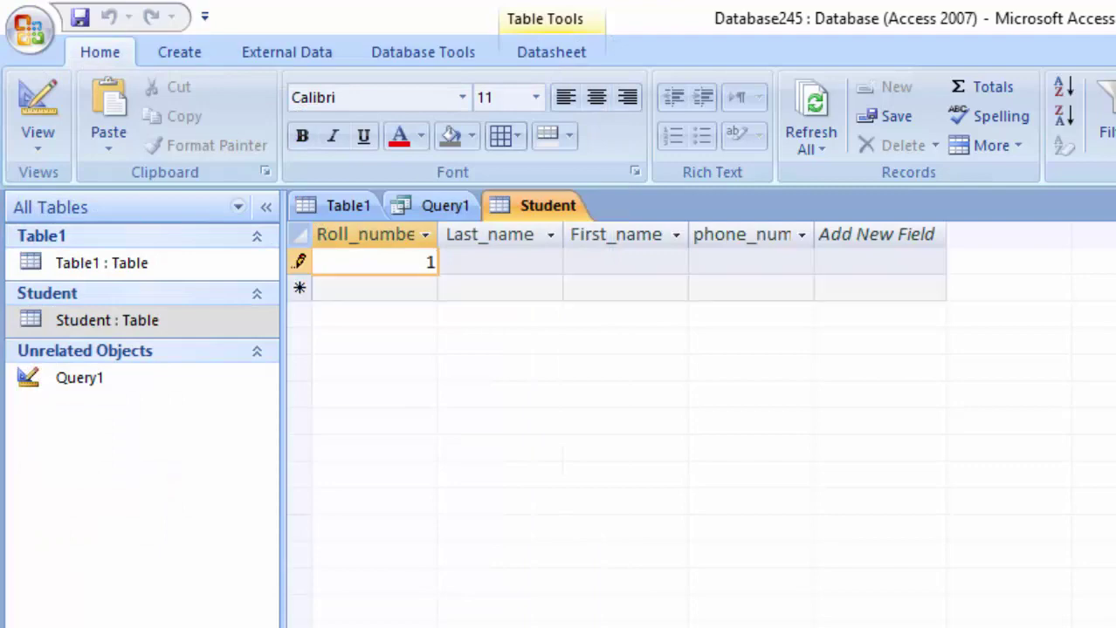
key(Tab)
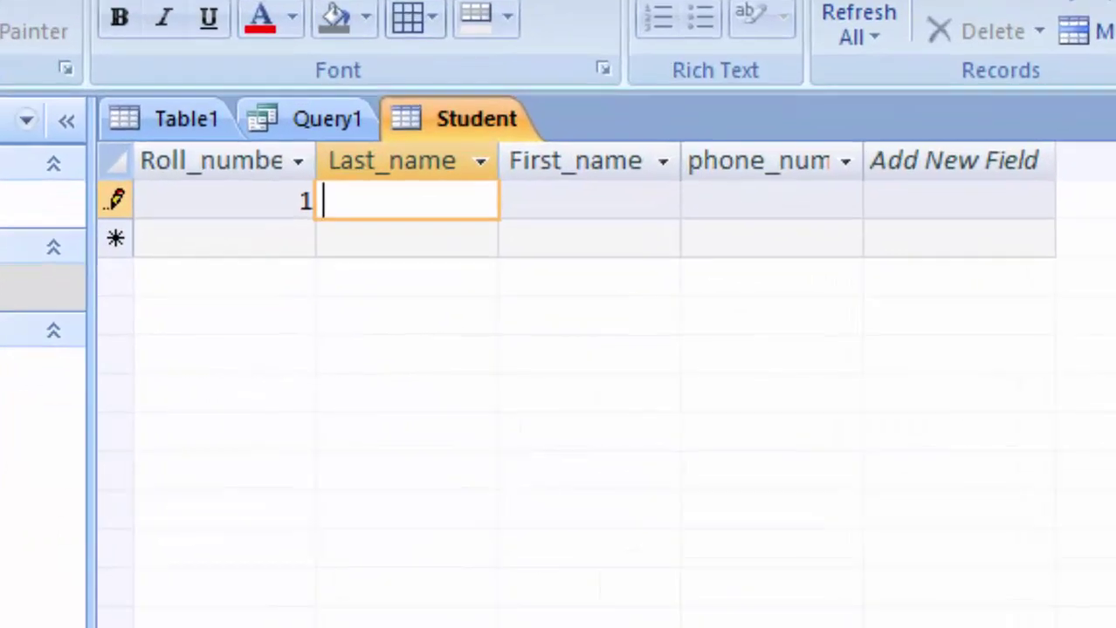
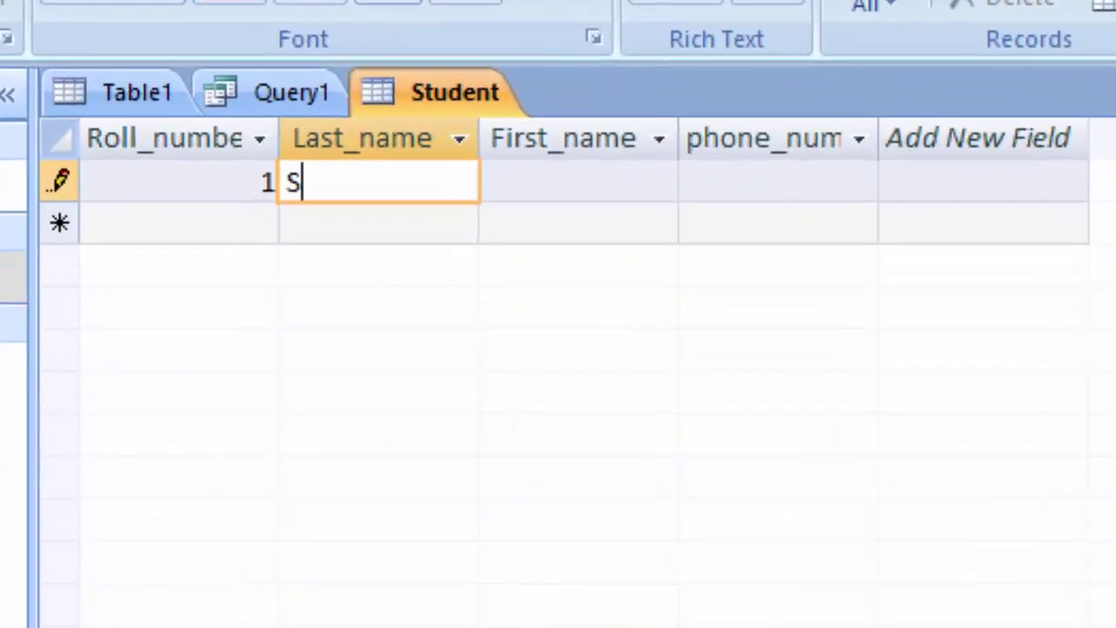
key(Tab)
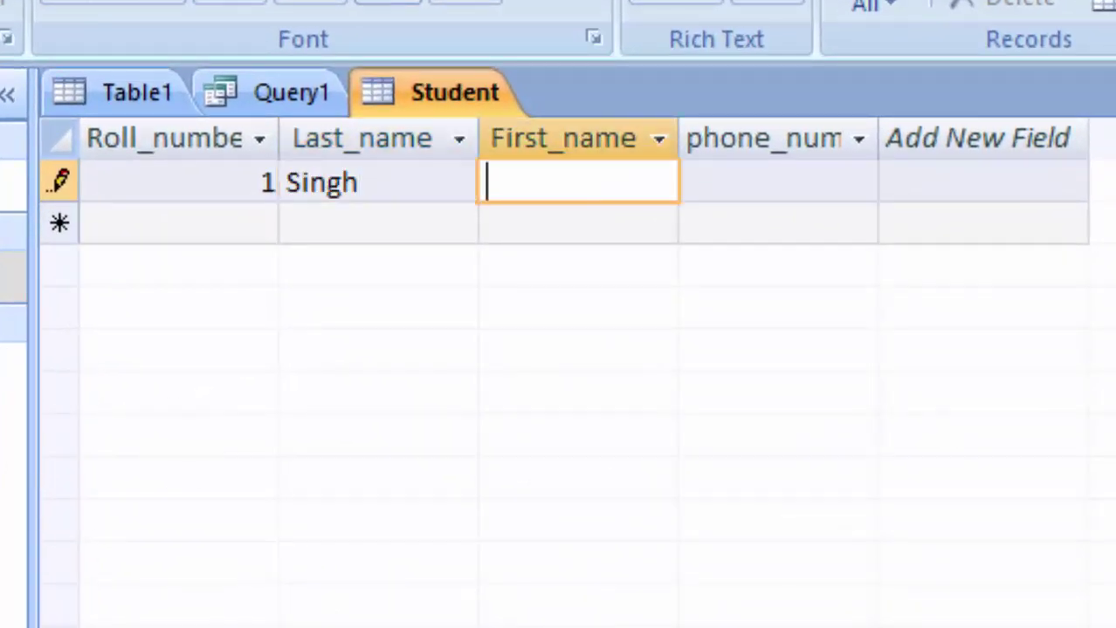
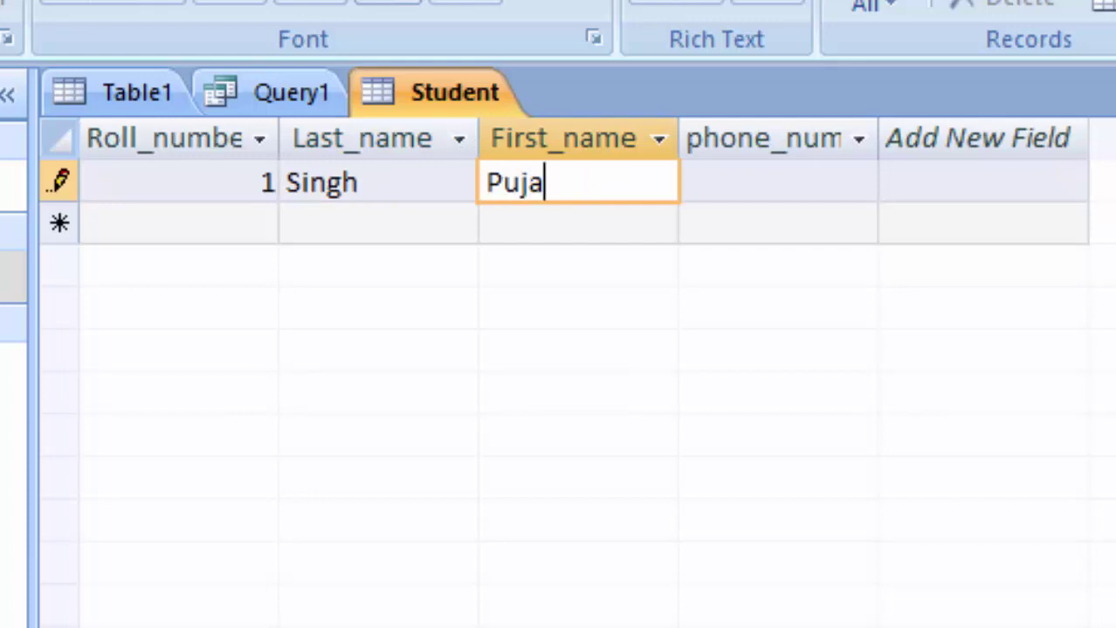
key(Tab)
text(674)
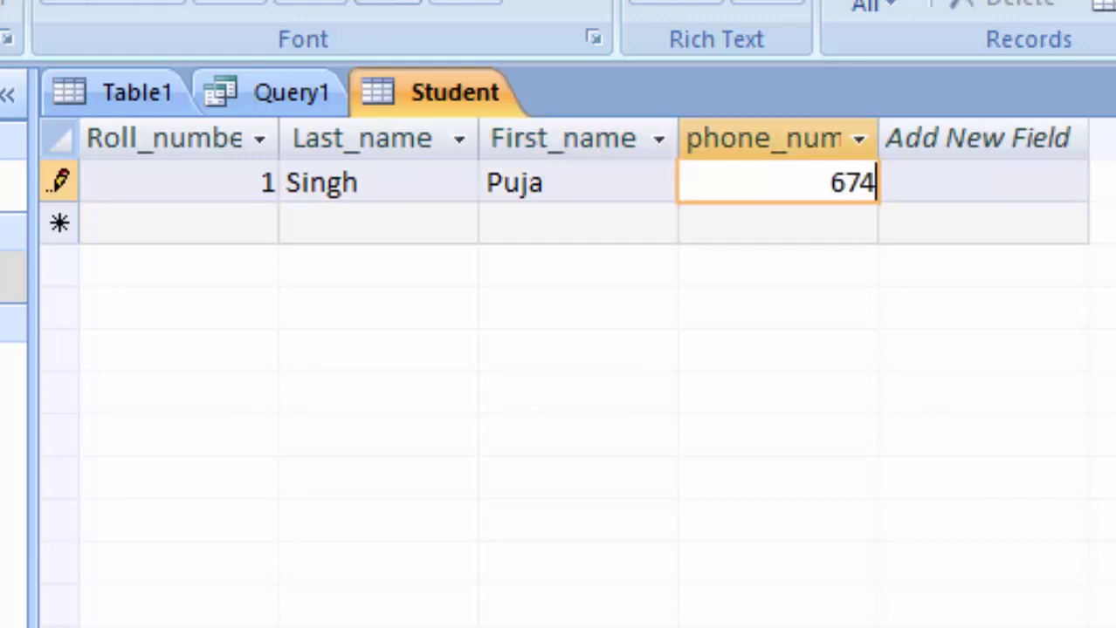
text(5575)
key(Tab)
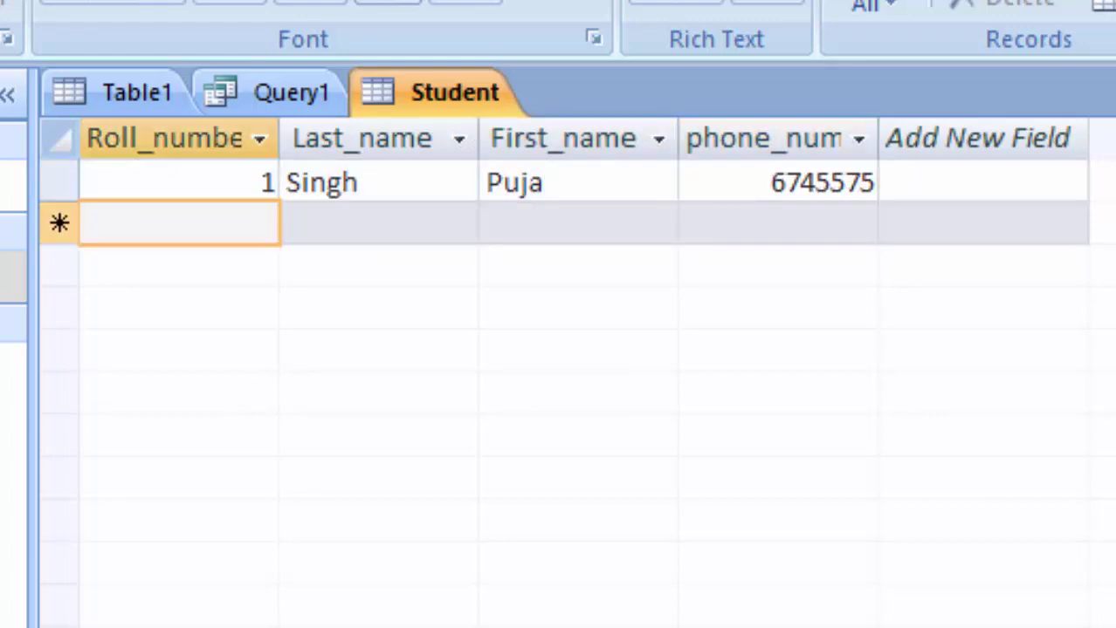
Enter record 2: Roll_number 2 with a last name, first name and phone number.
text(2)
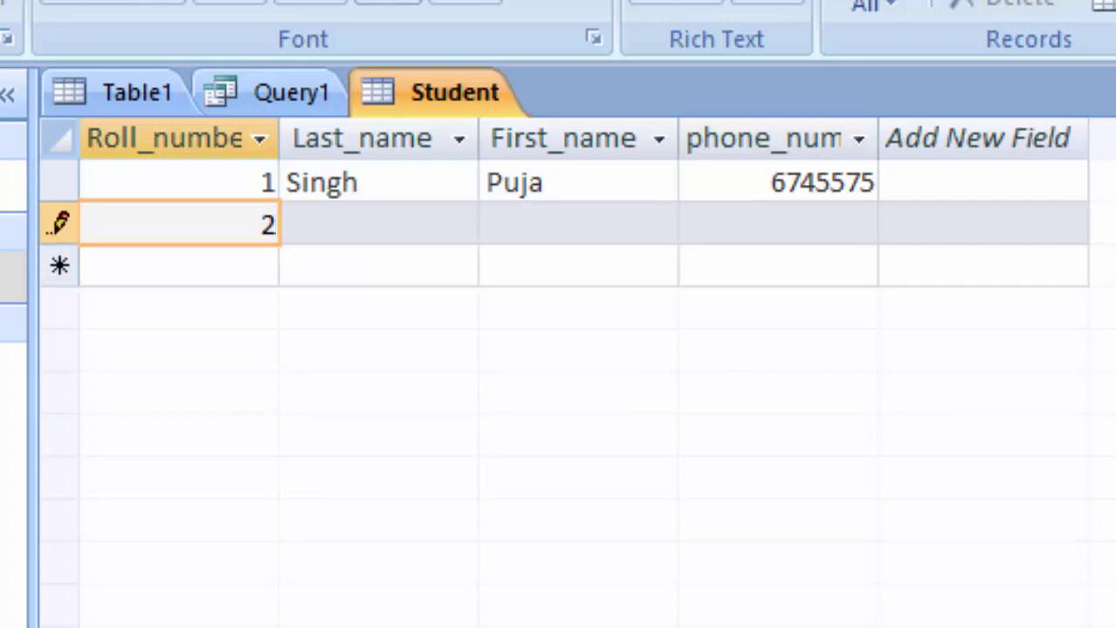
click(376, 224)
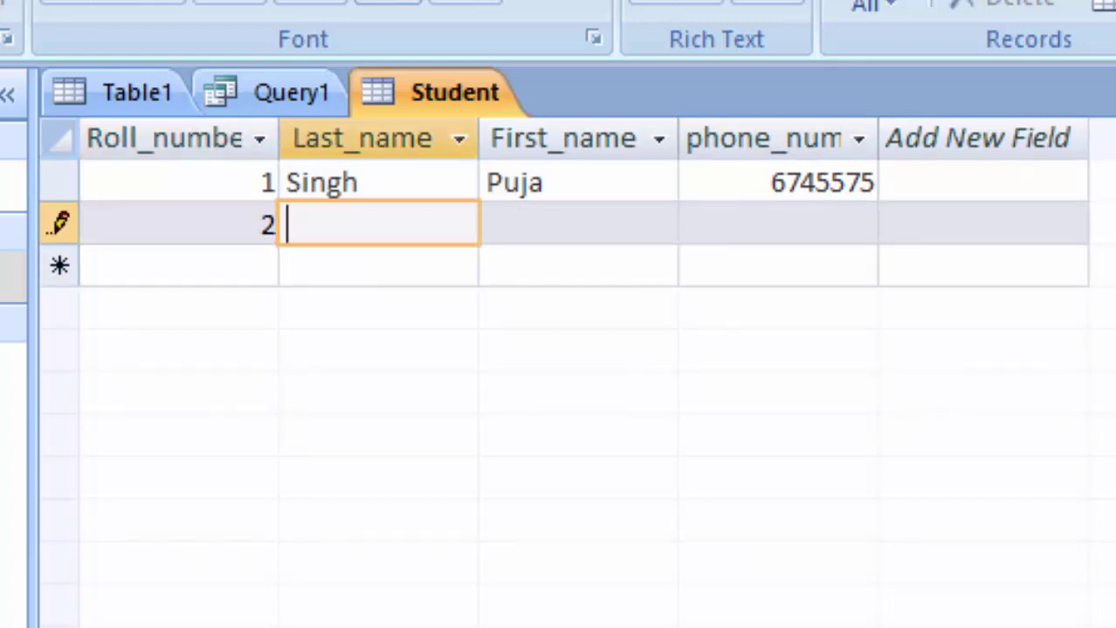
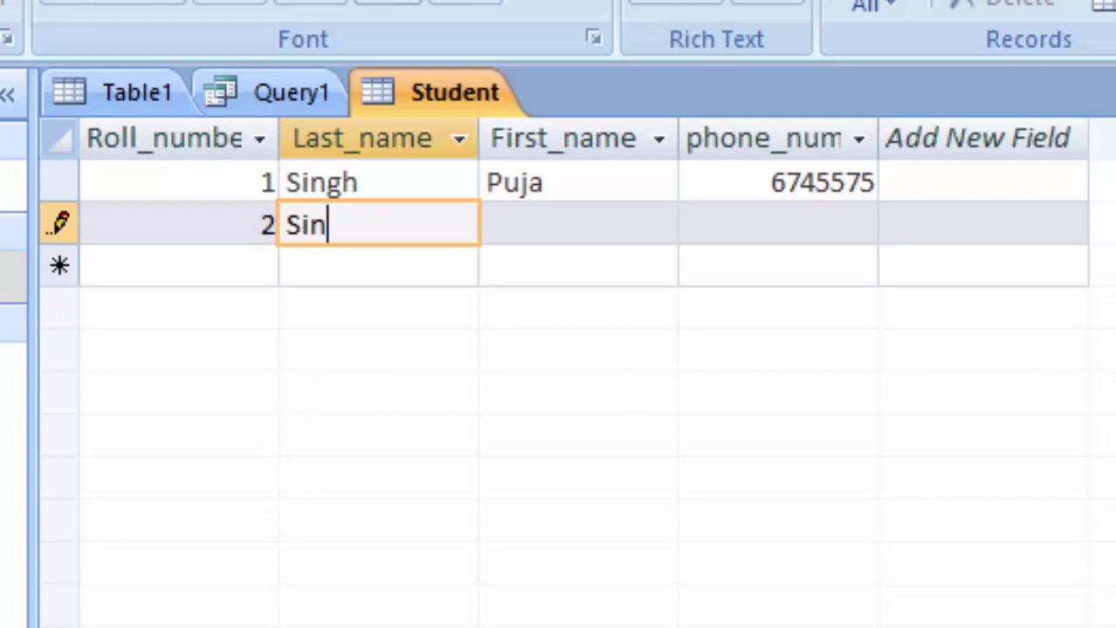
click(576, 224)
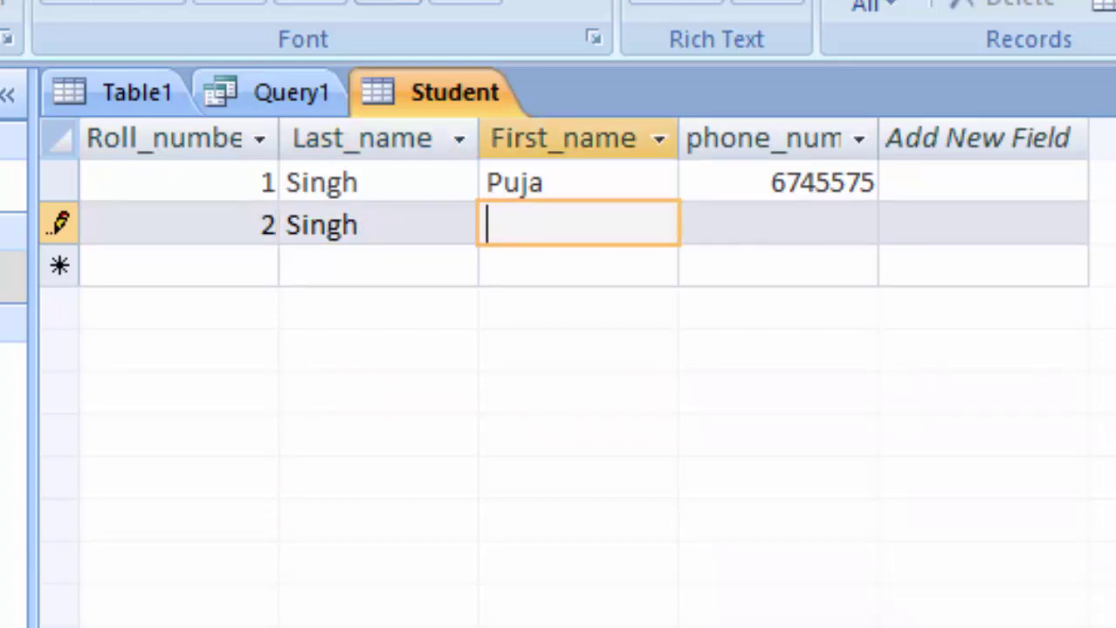
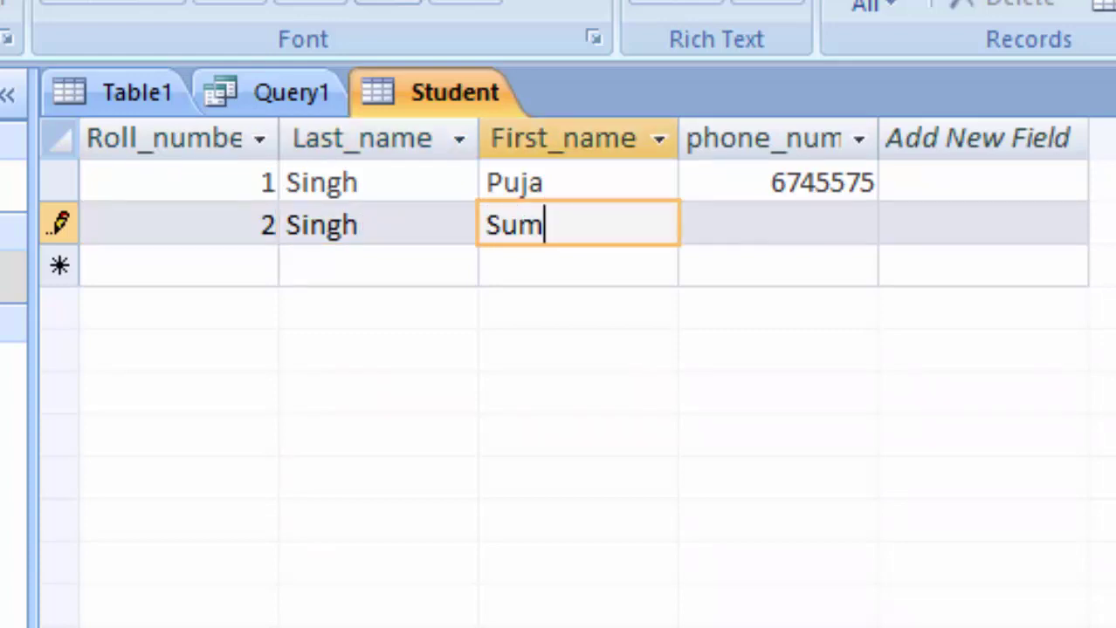
click(777, 224)
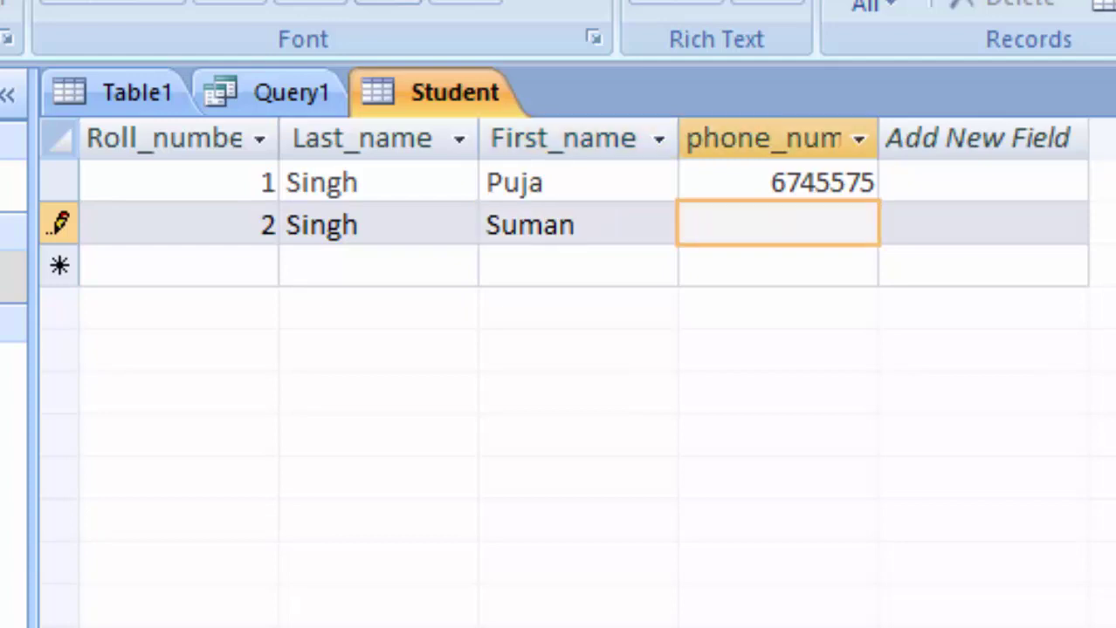
text(445353)
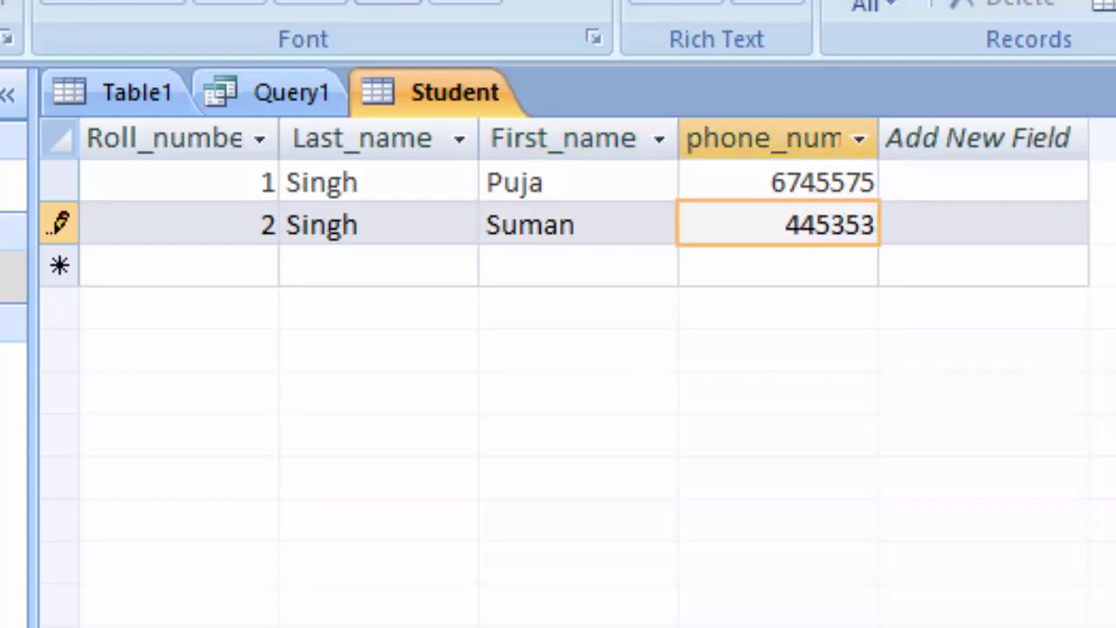
click(179, 266)
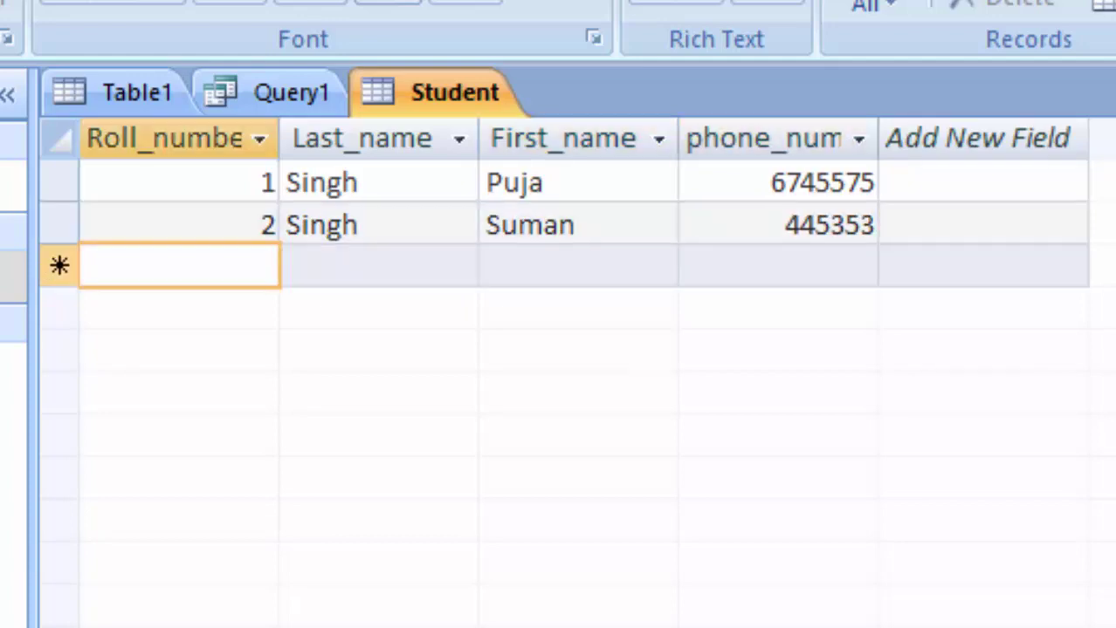
Enter record 3 with its names and phone number, then start record 4 with Roll_number 4.
text(3)
click(377, 266)
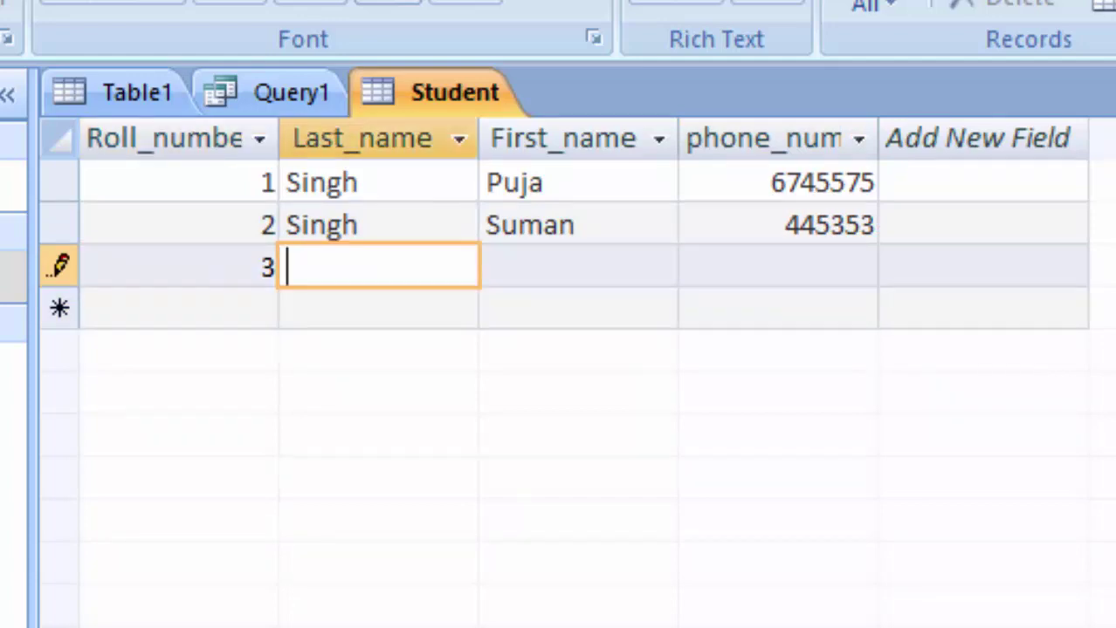
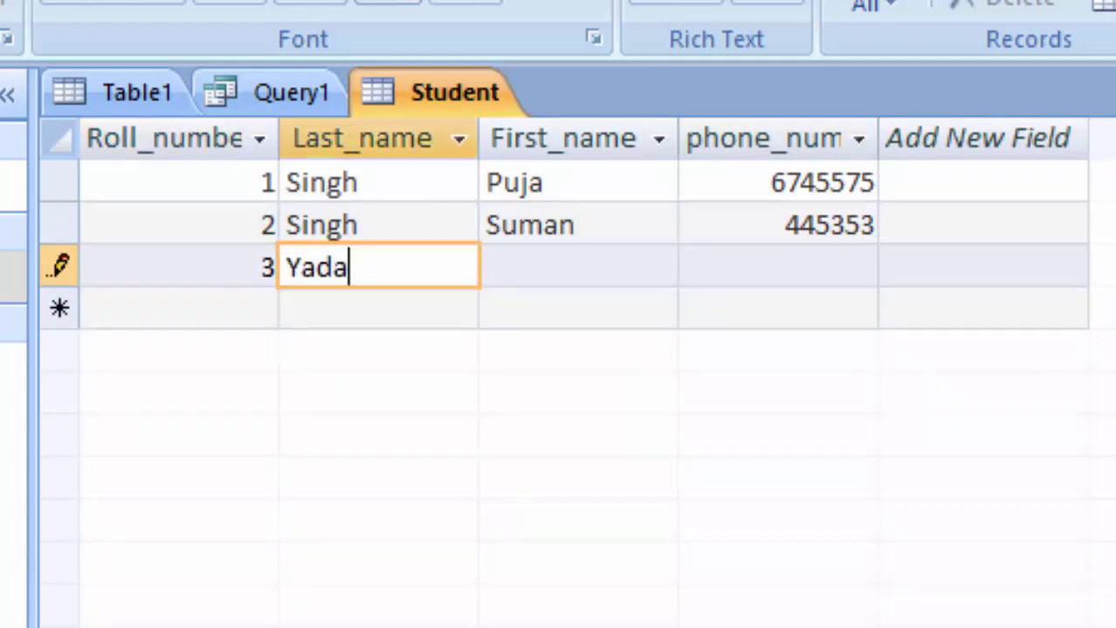
click(577, 266)
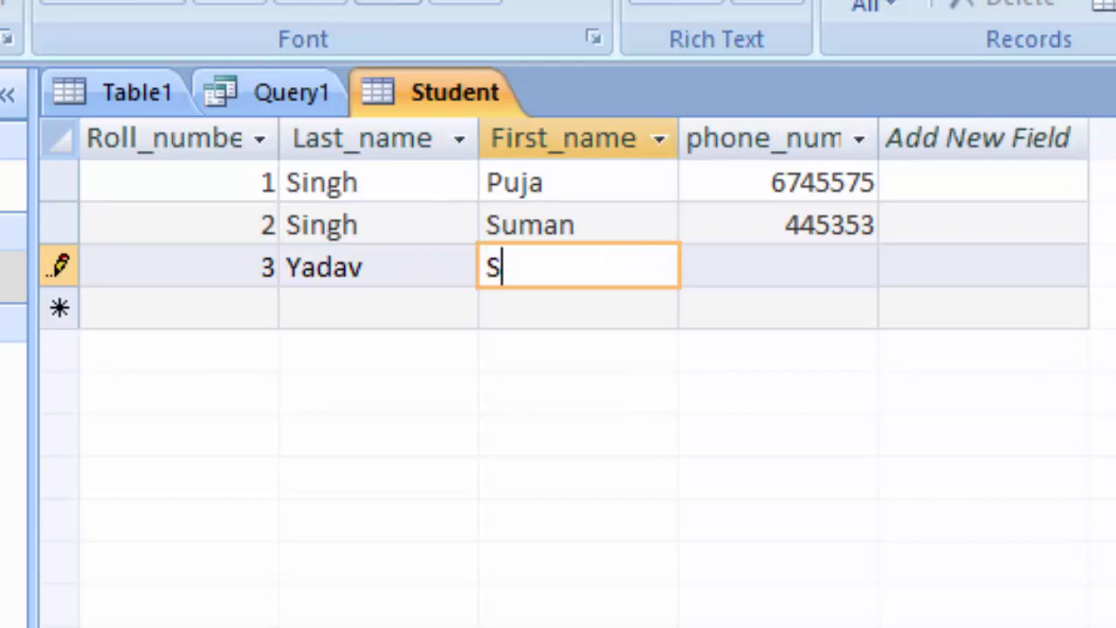
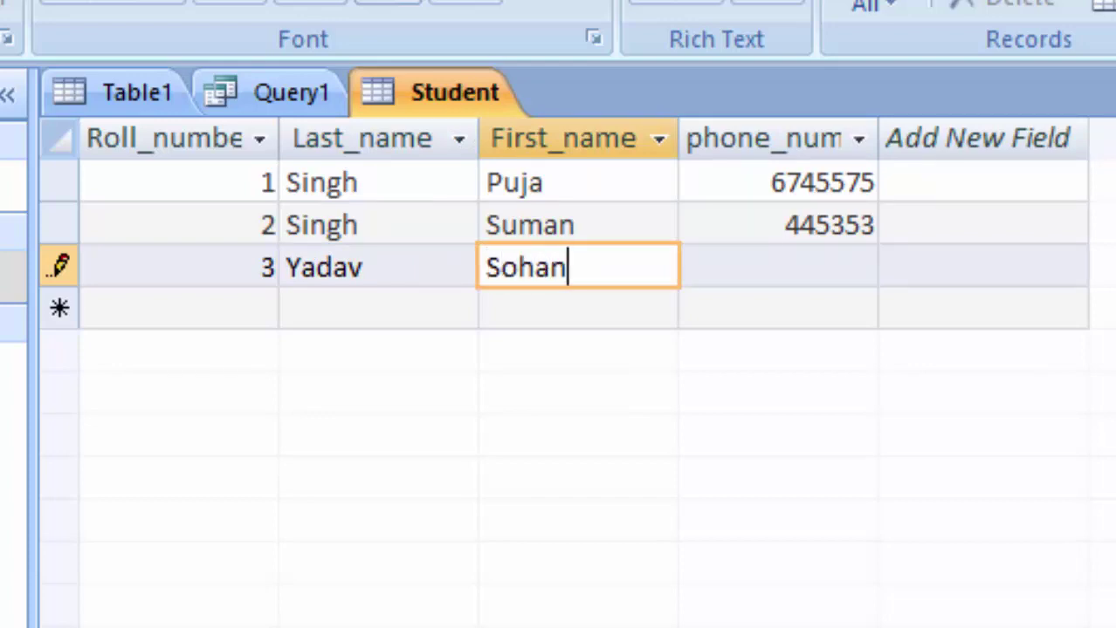
click(776, 266)
text(65644)
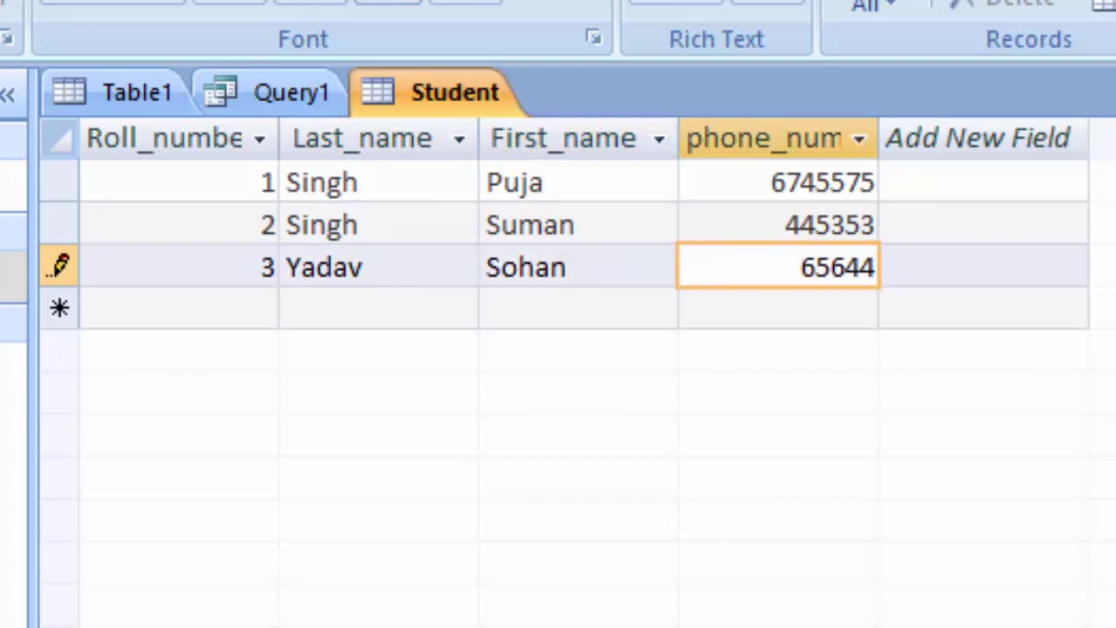
click(178, 308)
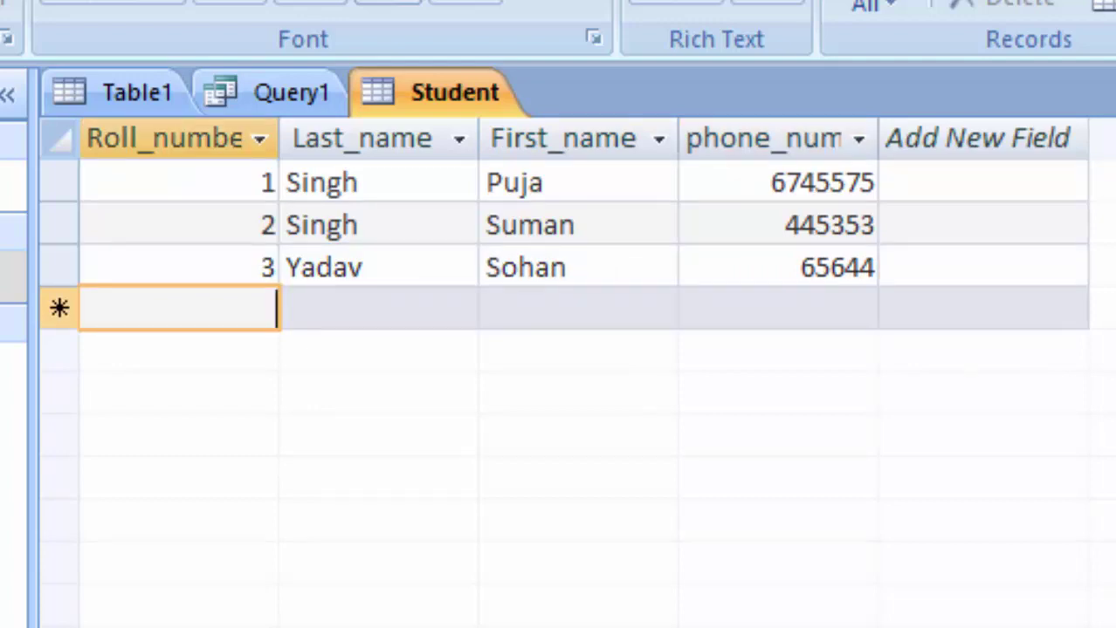
text(4)
key(Tab)
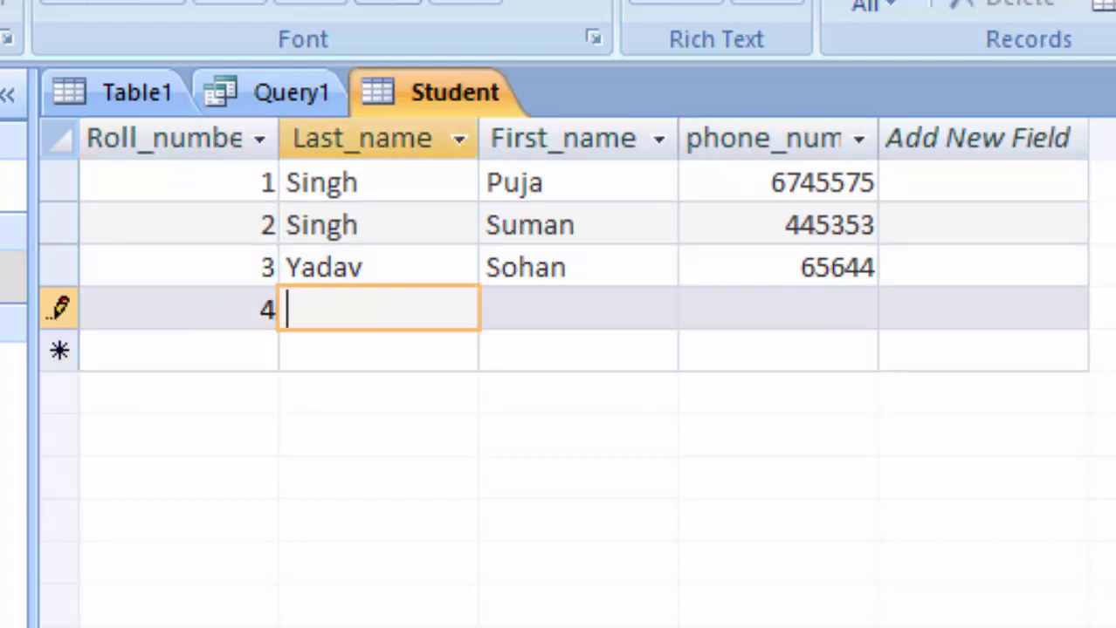
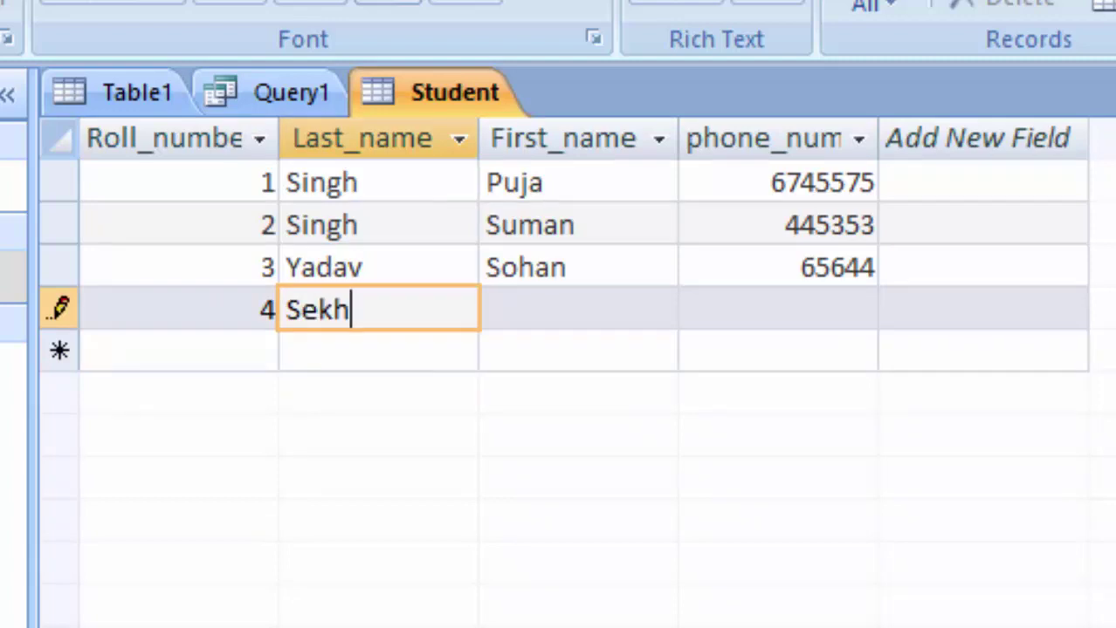
Fill in record 4's last name, first name and phone number, trimming two digits.
key(Tab)
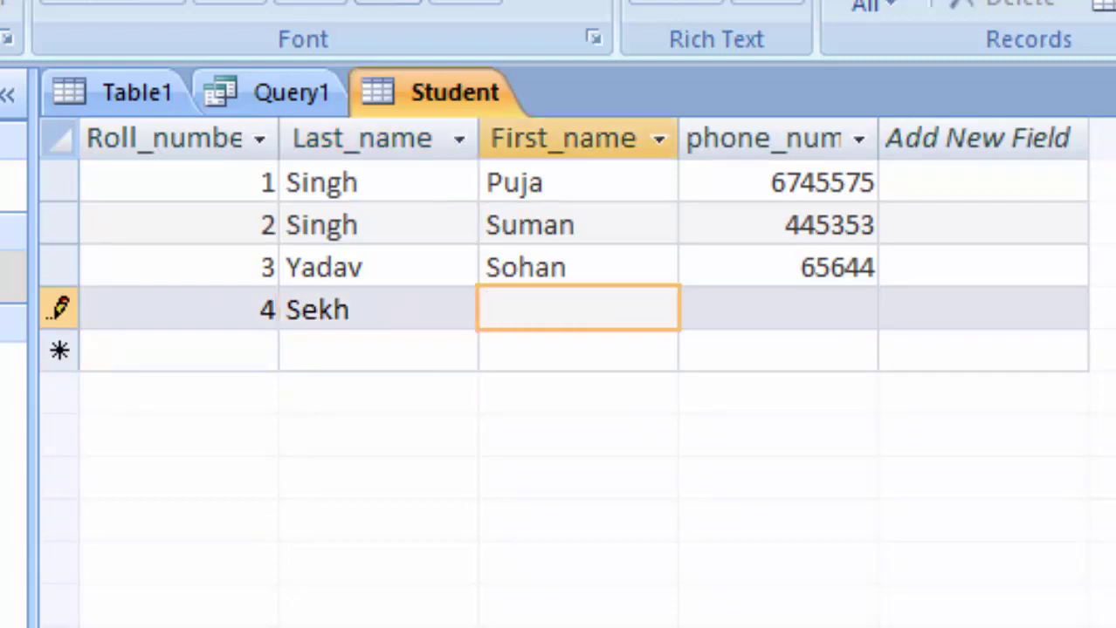
key(Tab)
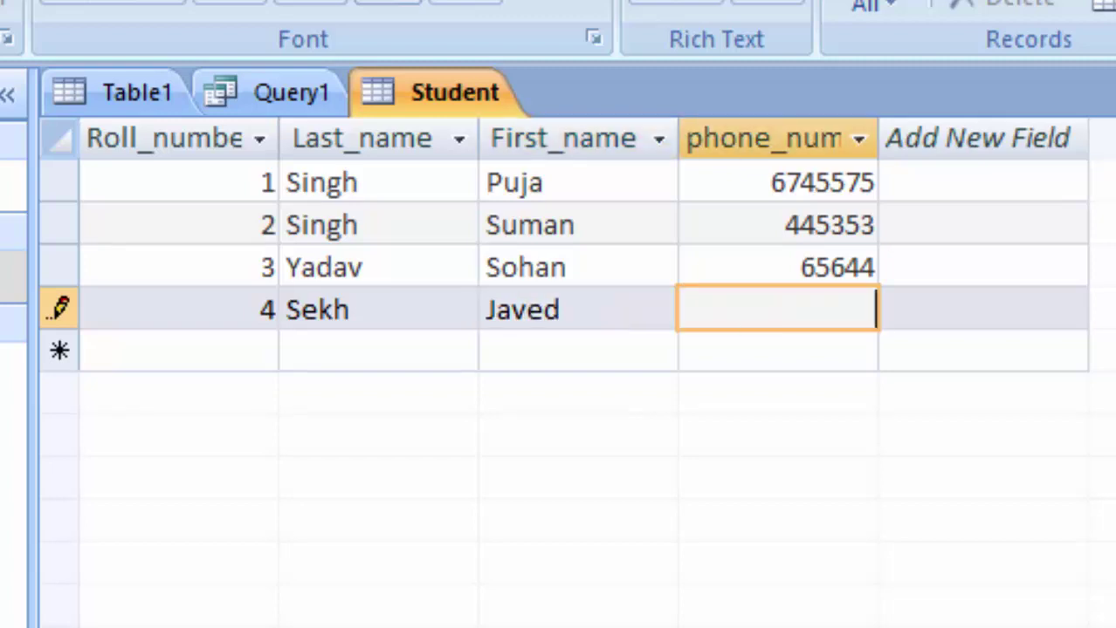
text(5466464)
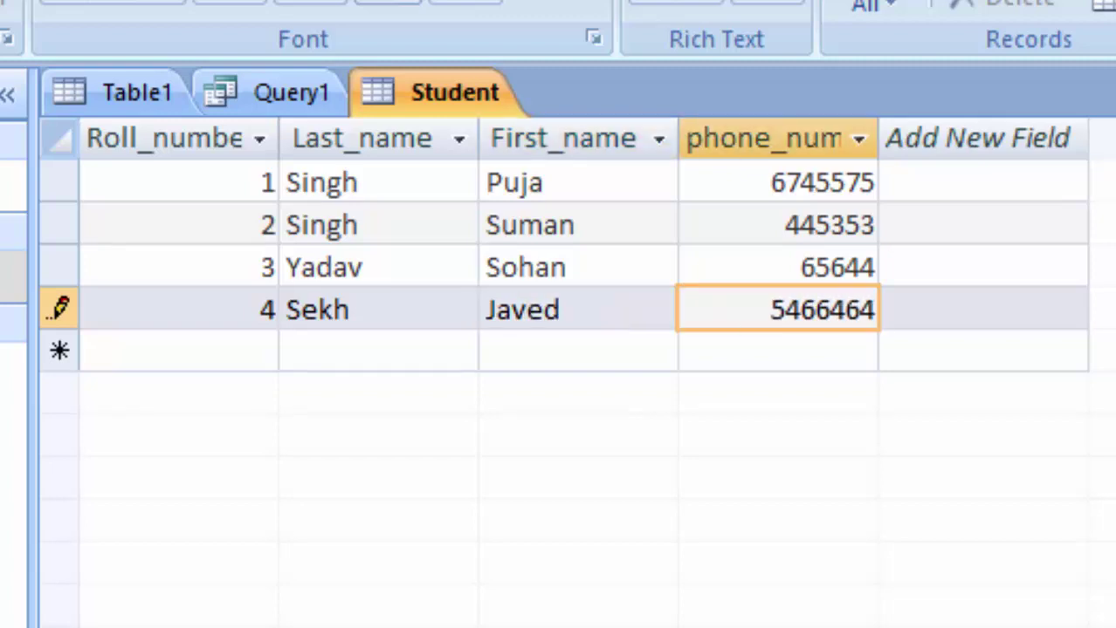
key(BackSpace)
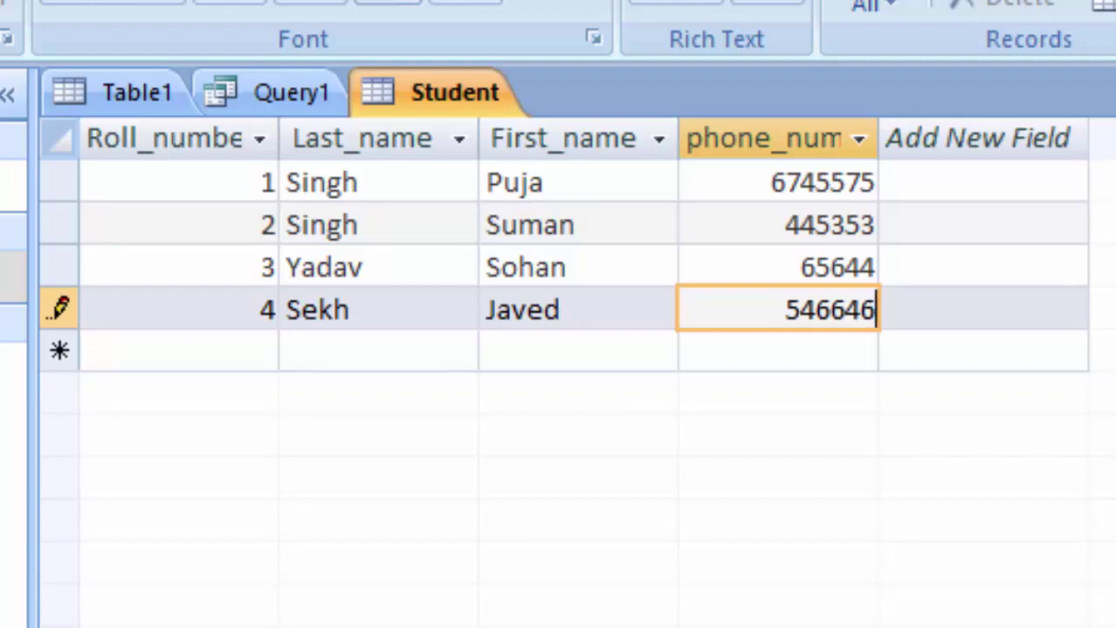
key(BackSpace)
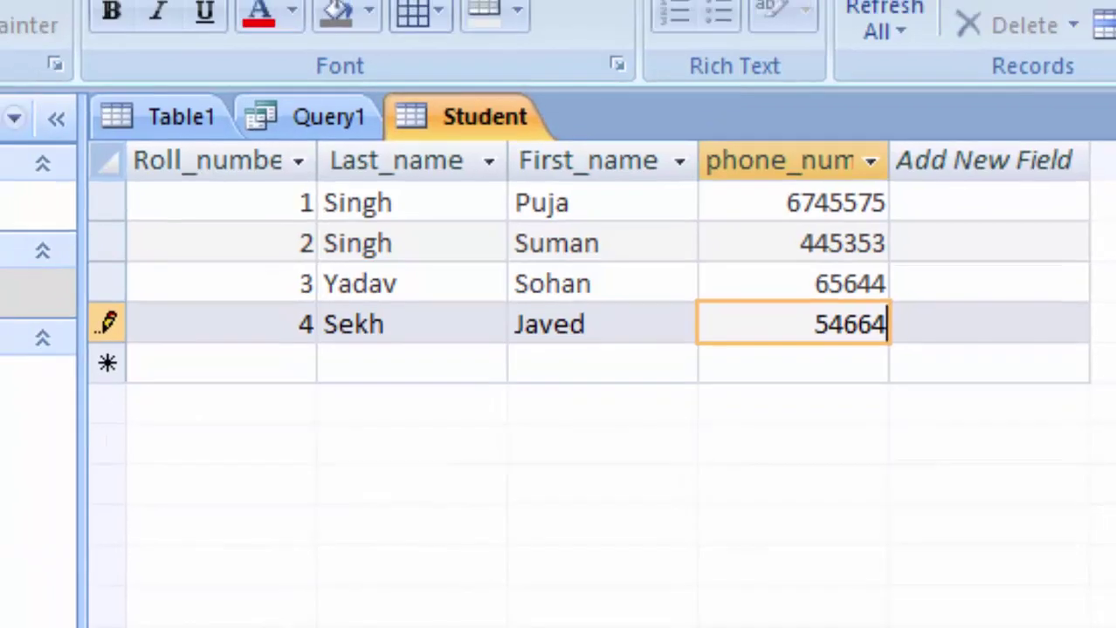
Save the Student records and close the Student table.
click(34, 34)
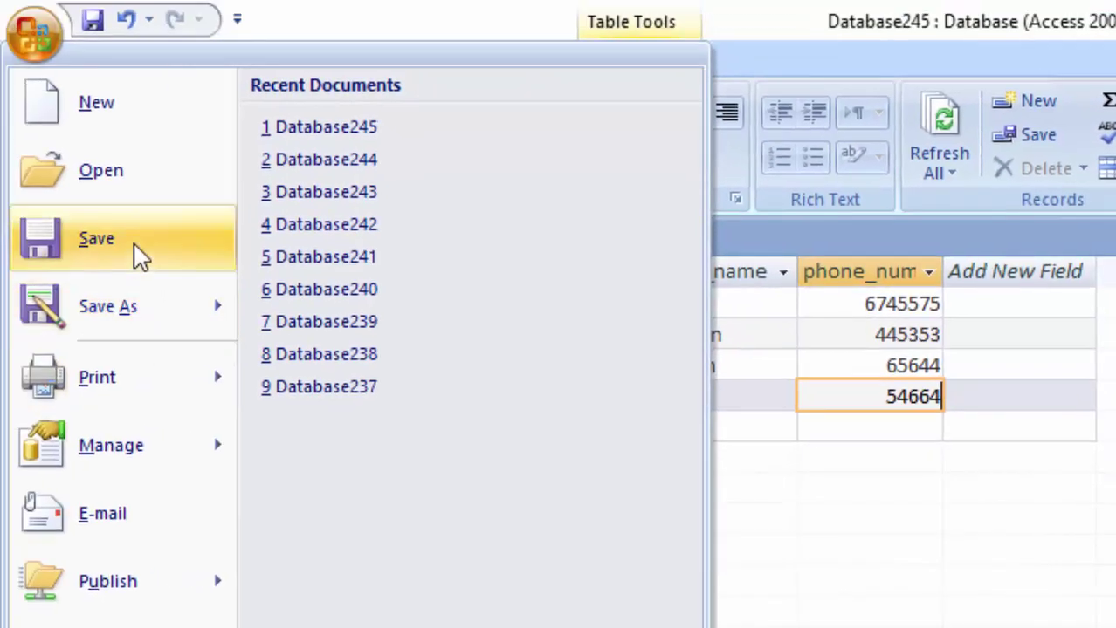
click(137, 254)
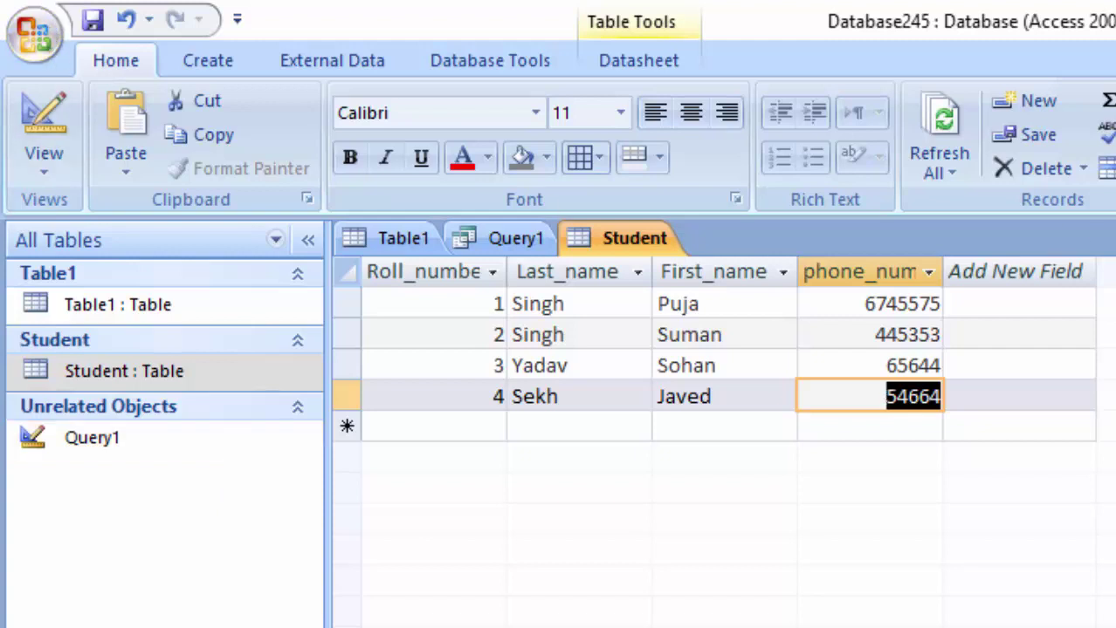
key(ctrl+F4)
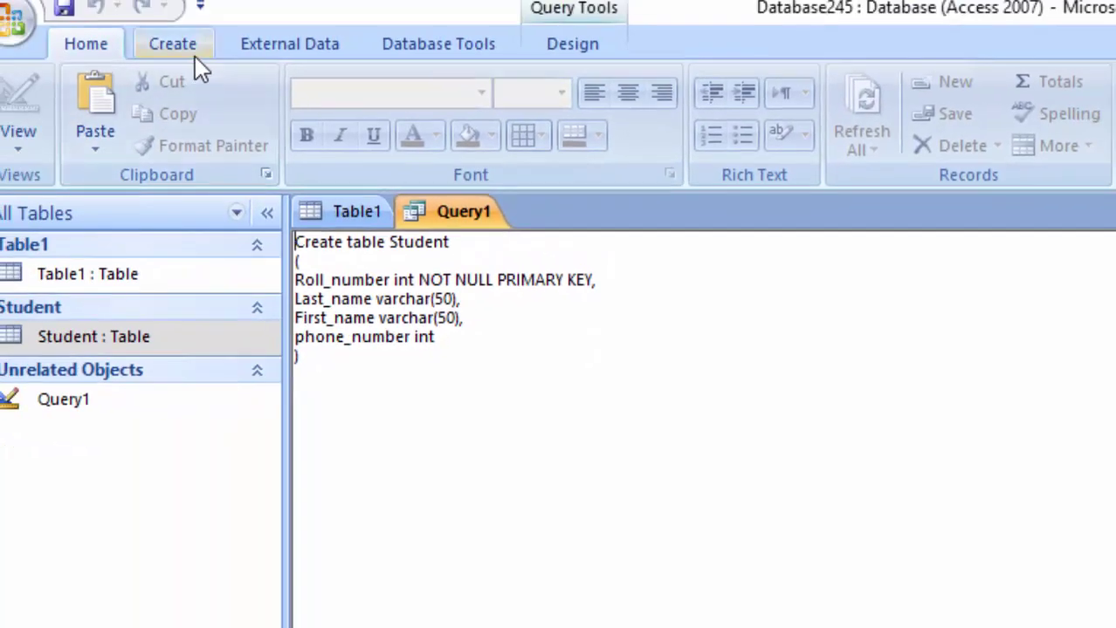
Create a new Query2 with no tables and open its SQL text for editing.
click(183, 48)
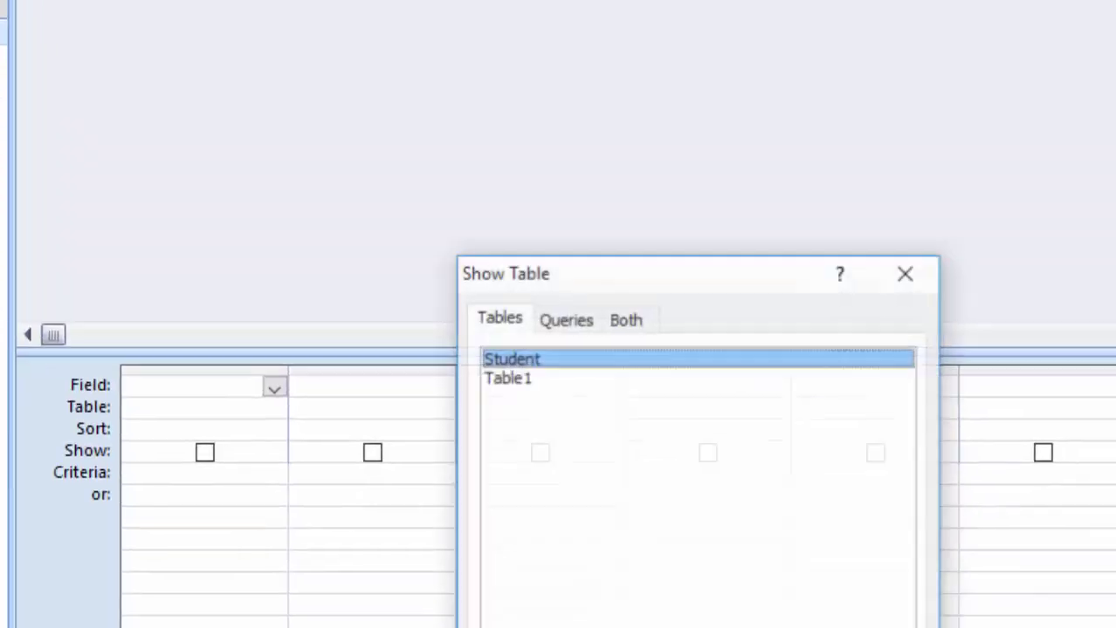
click(827, 618)
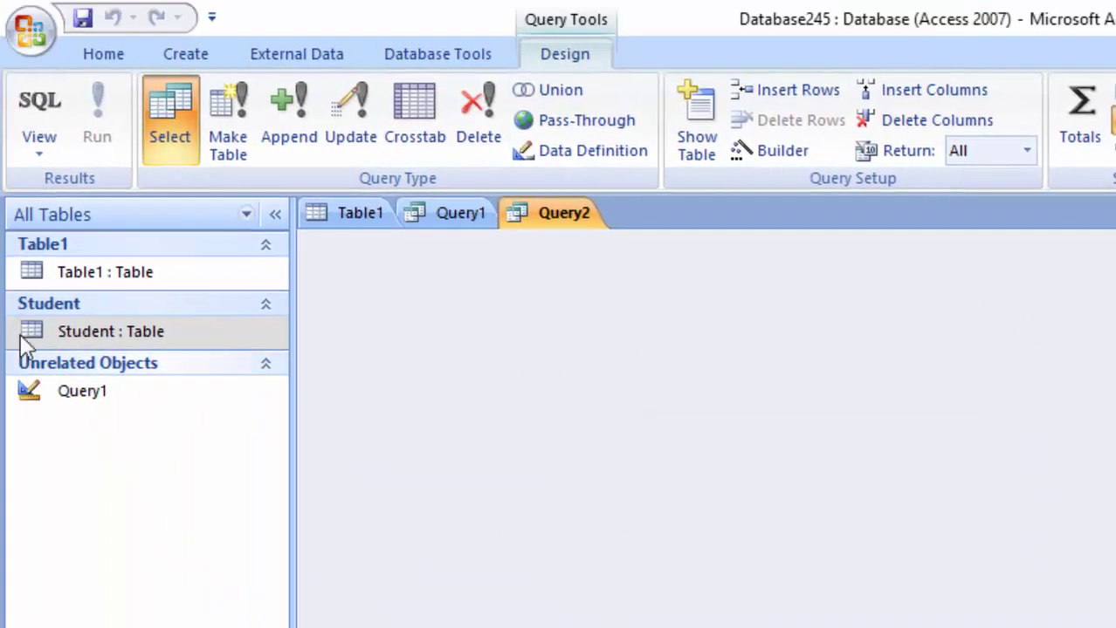
click(43, 96)
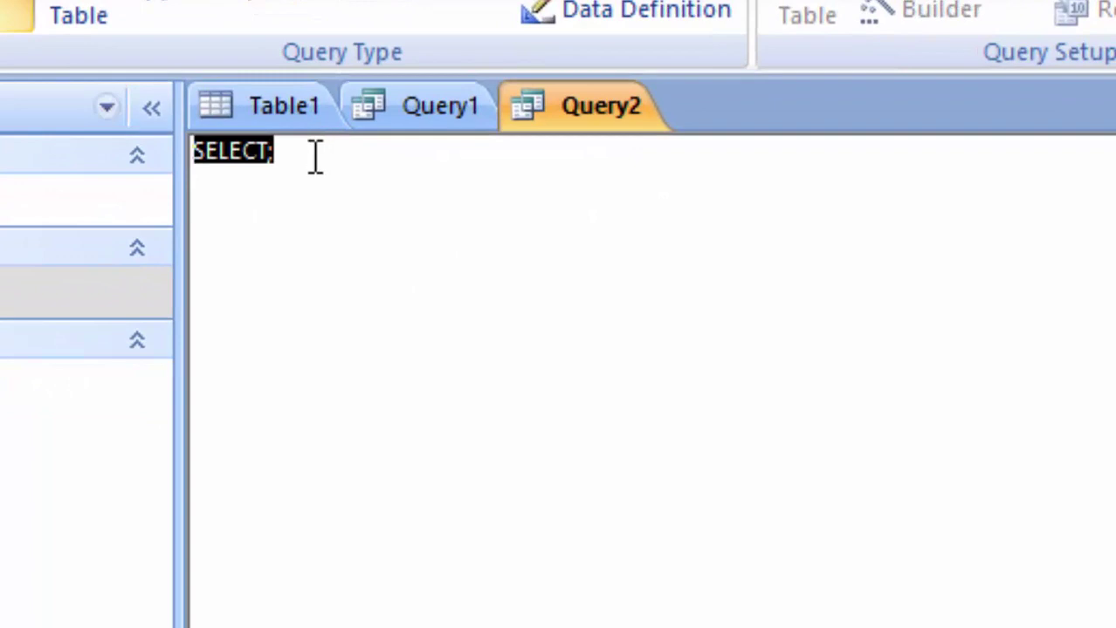
click(319, 158)
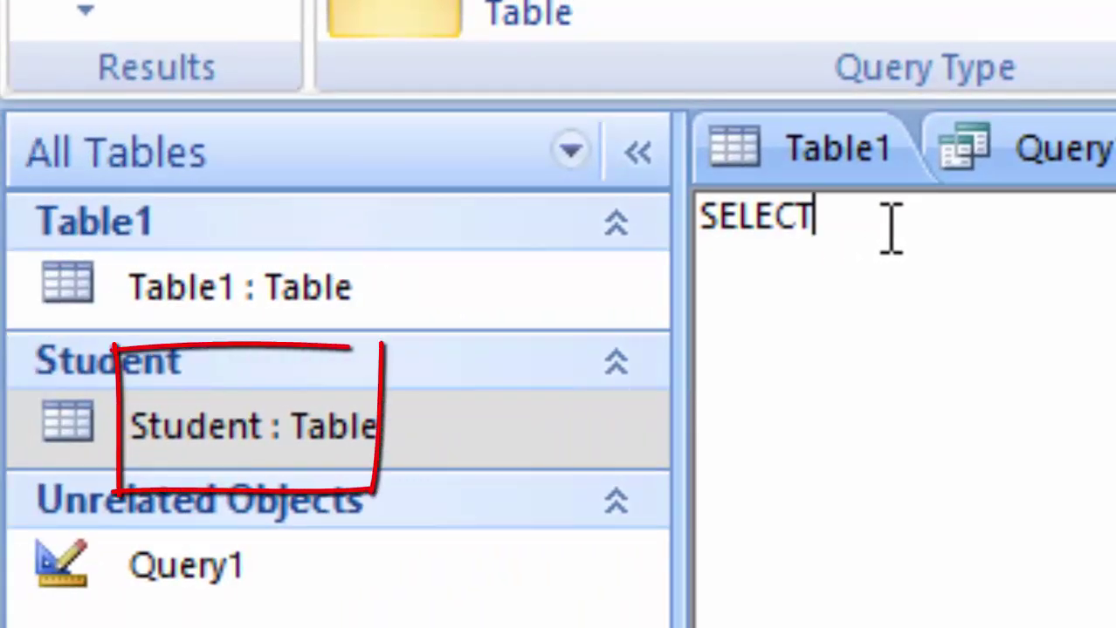
Check Query1's CREATE TABLE Student SQL, then return to Query2.
click(838, 150)
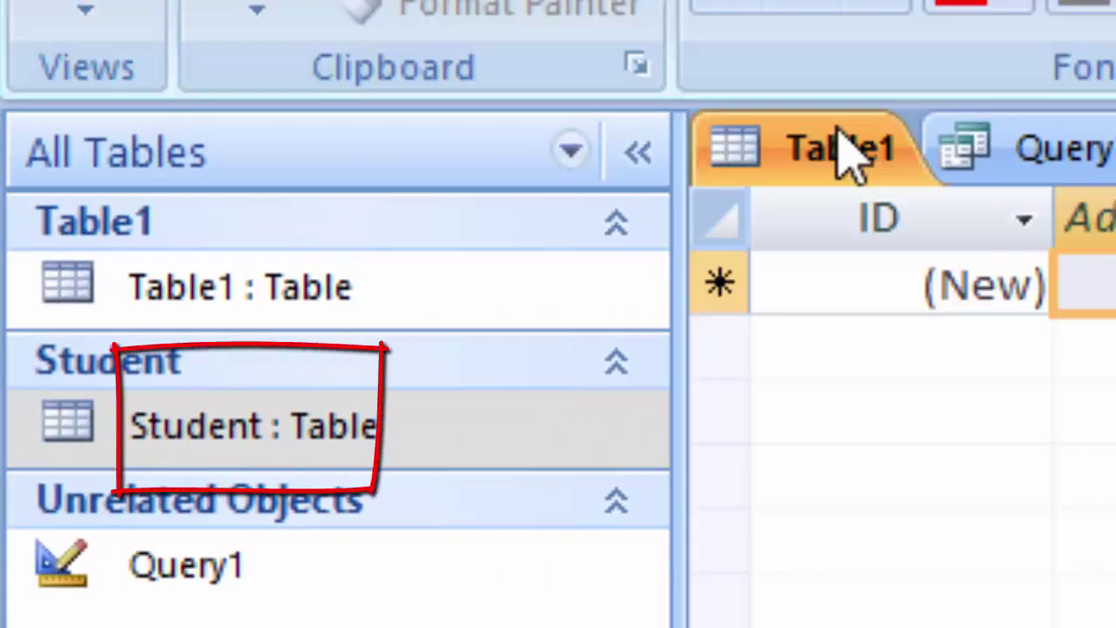
right_click(839, 155)
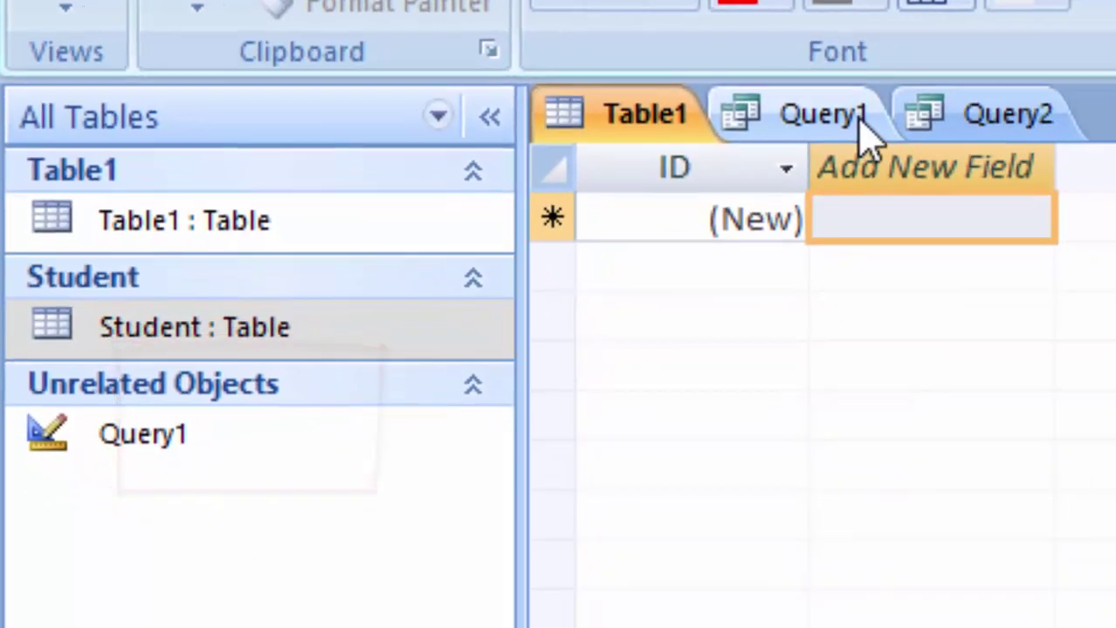
click(964, 145)
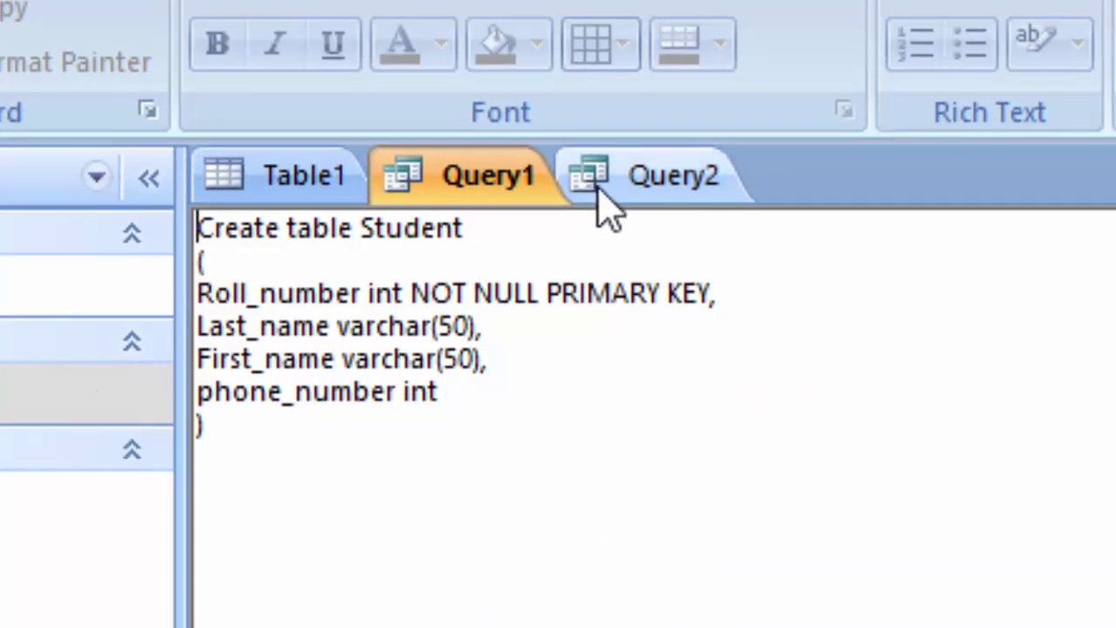
click(643, 187)
text(SELECT)
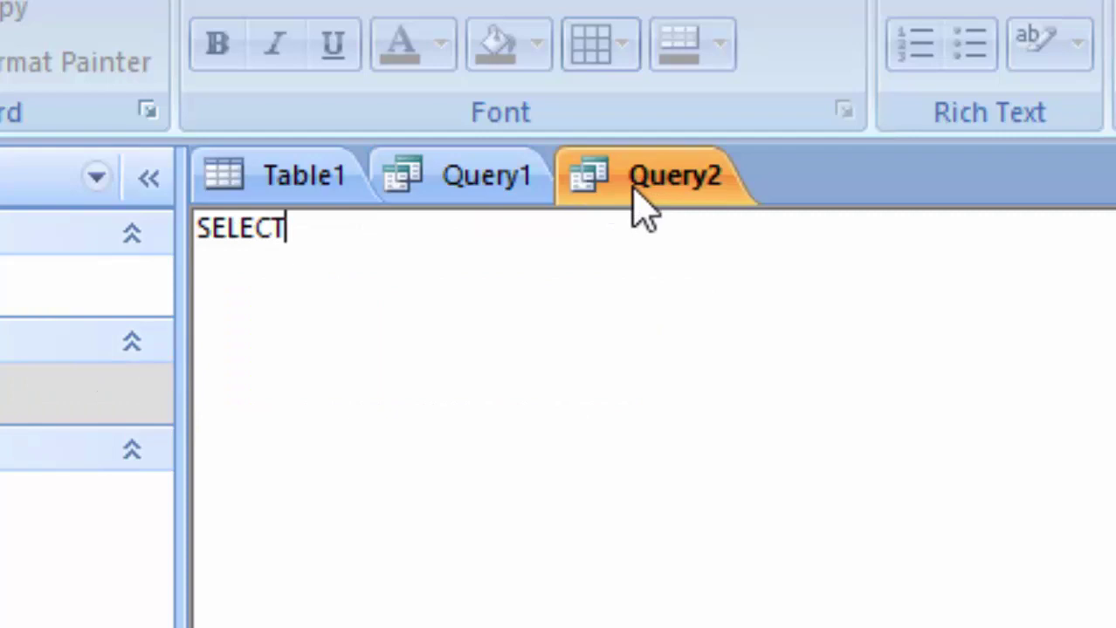
Type 'Student.' after SELECT in Query2 and delete the stray 'Roll' typed into Query1.
text(S)
text(tudent)
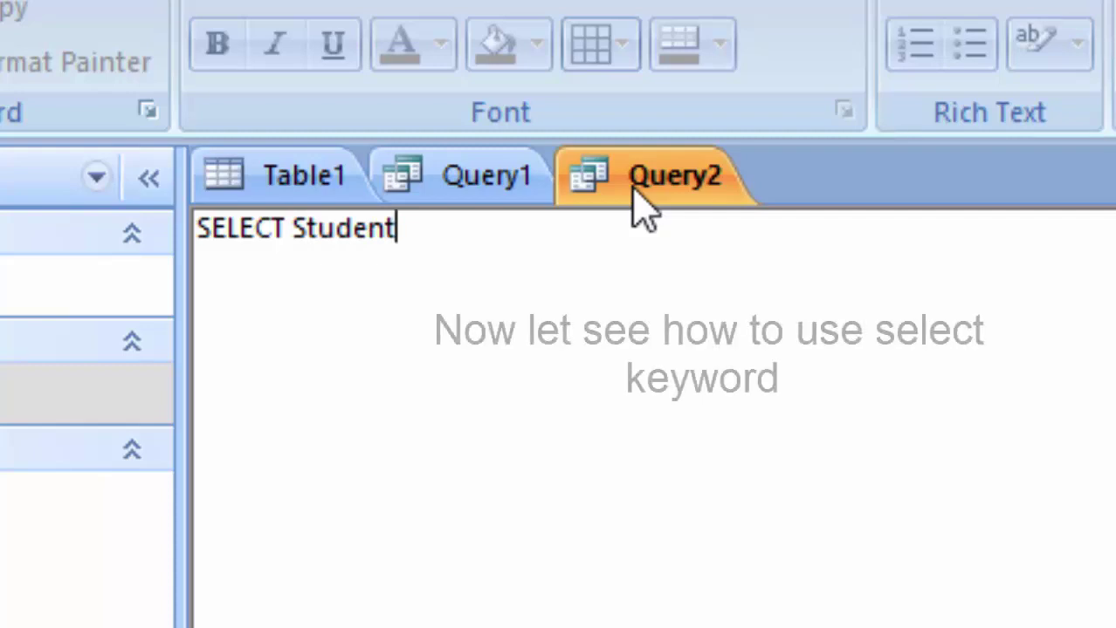
text(.)
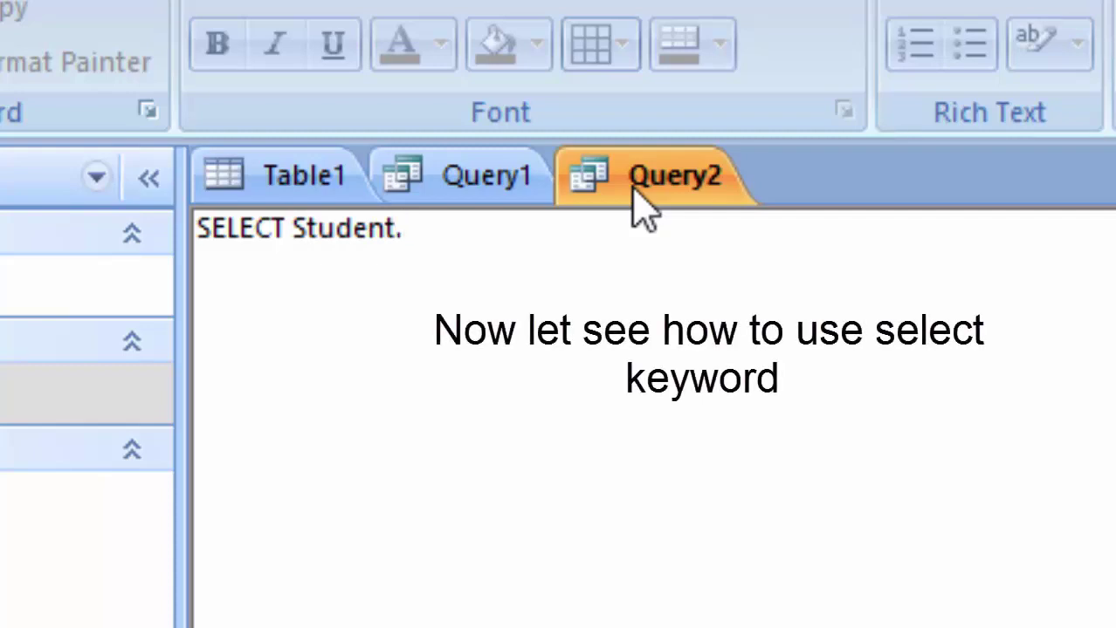
click(478, 207)
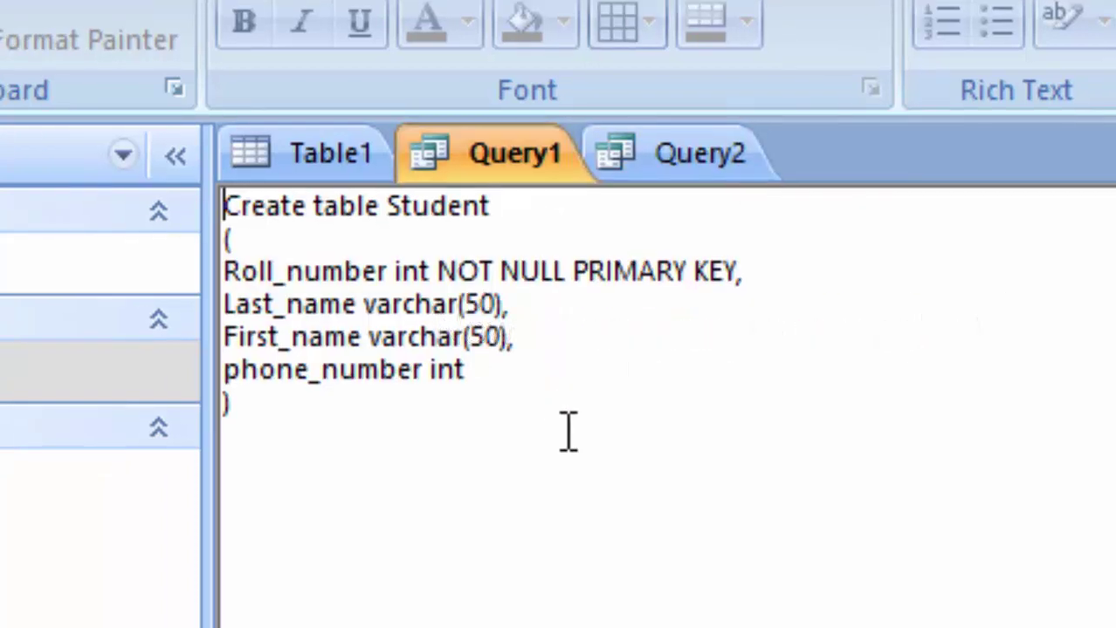
text(Roll)
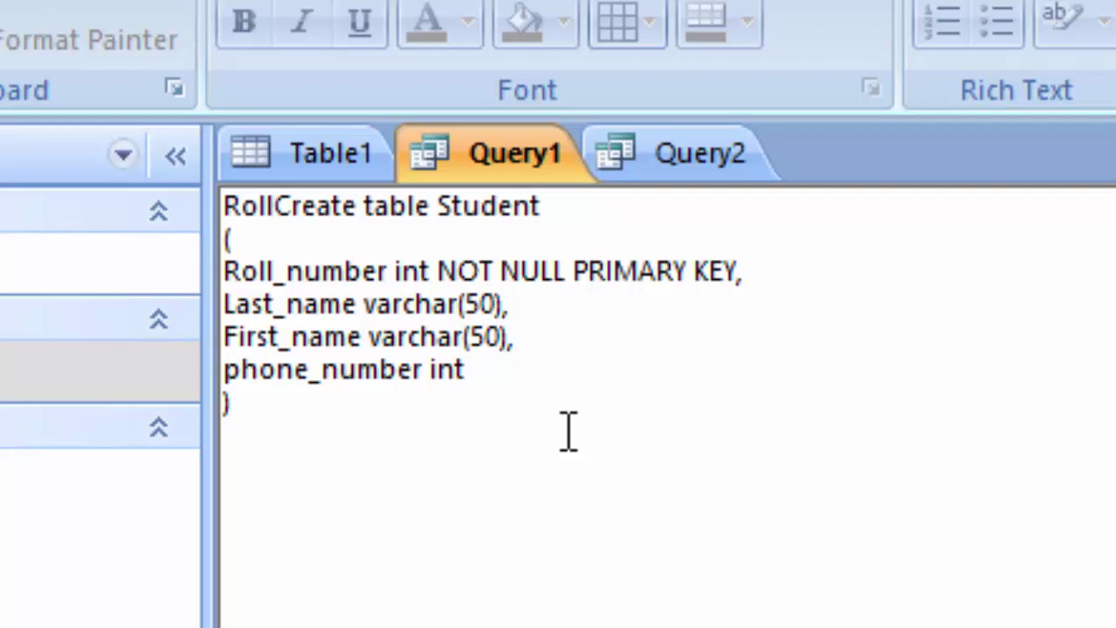
key(BackSpace)
key(BackSpace)
key(BackSpace)
Complete the Query2 SQL as SELECT Student.Roll_number,Student.Last_name FROM Student; fixing the mistyped table name.
click(646, 167)
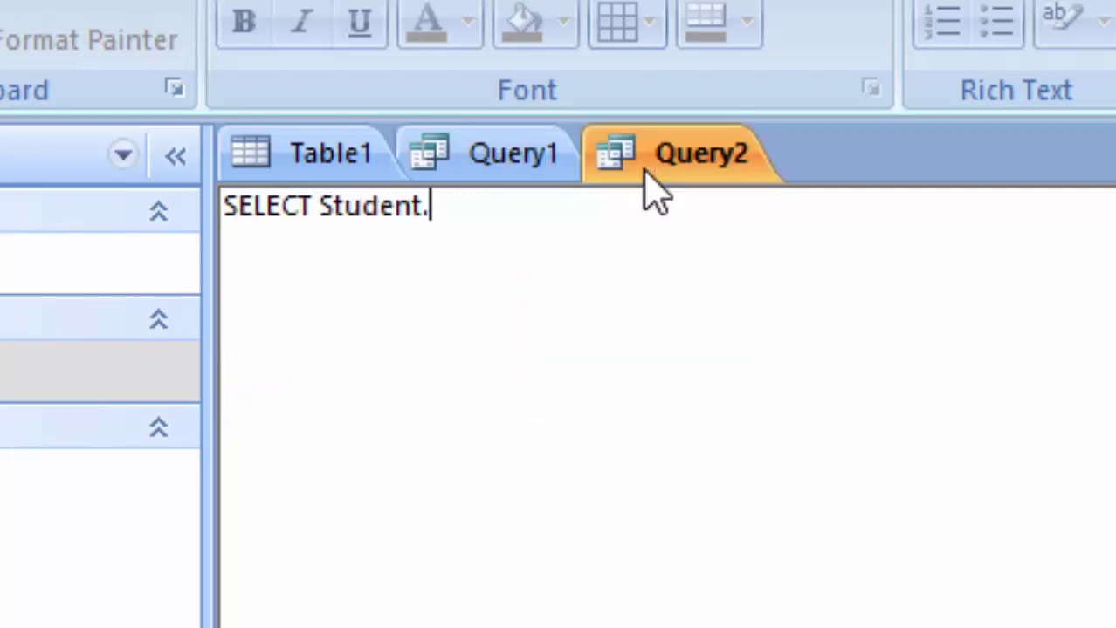
text(R)
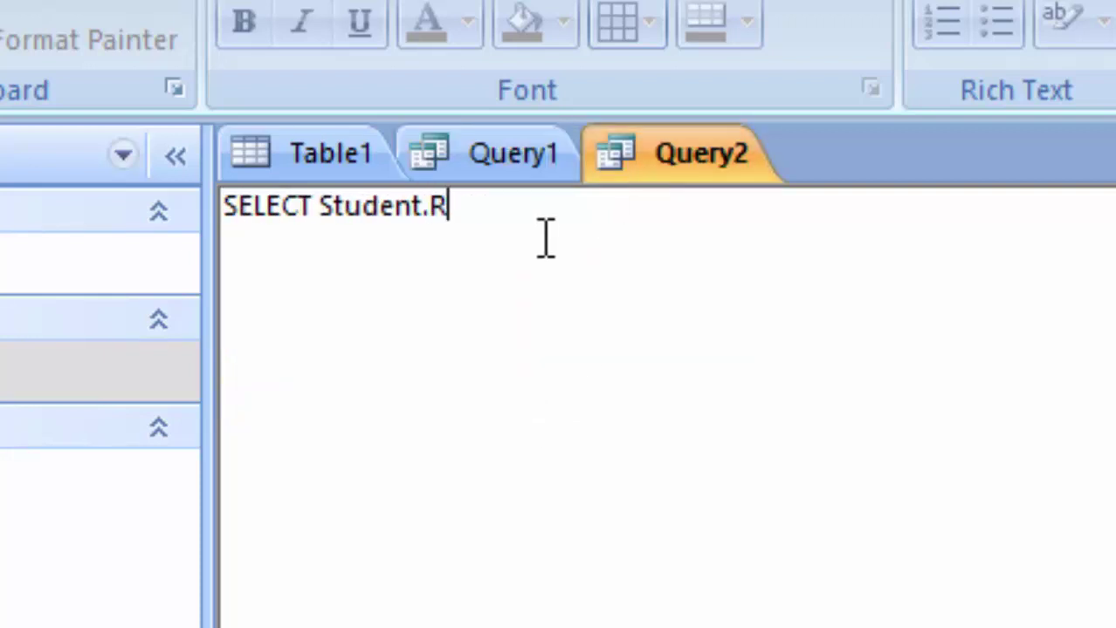
text(oll)
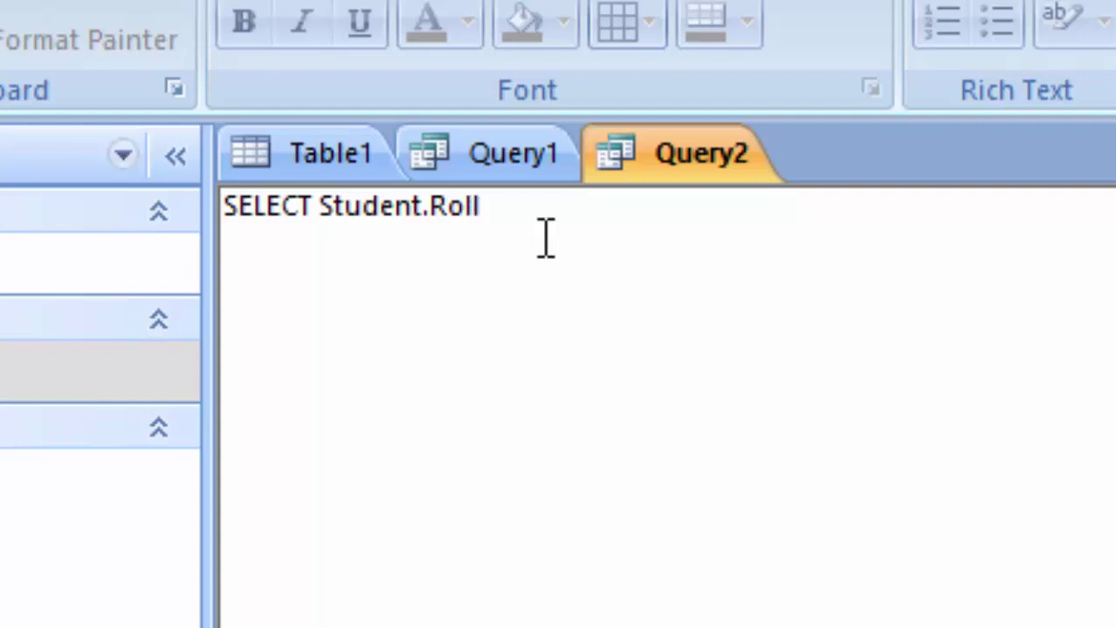
text(_numbe)
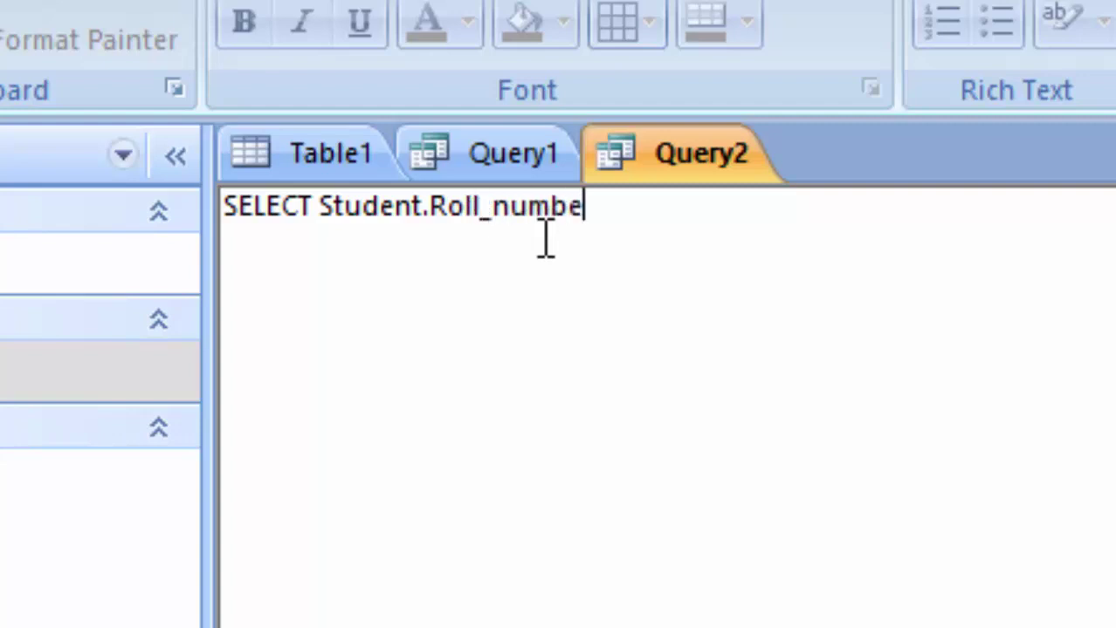
text(r)
text(,)
text(St)
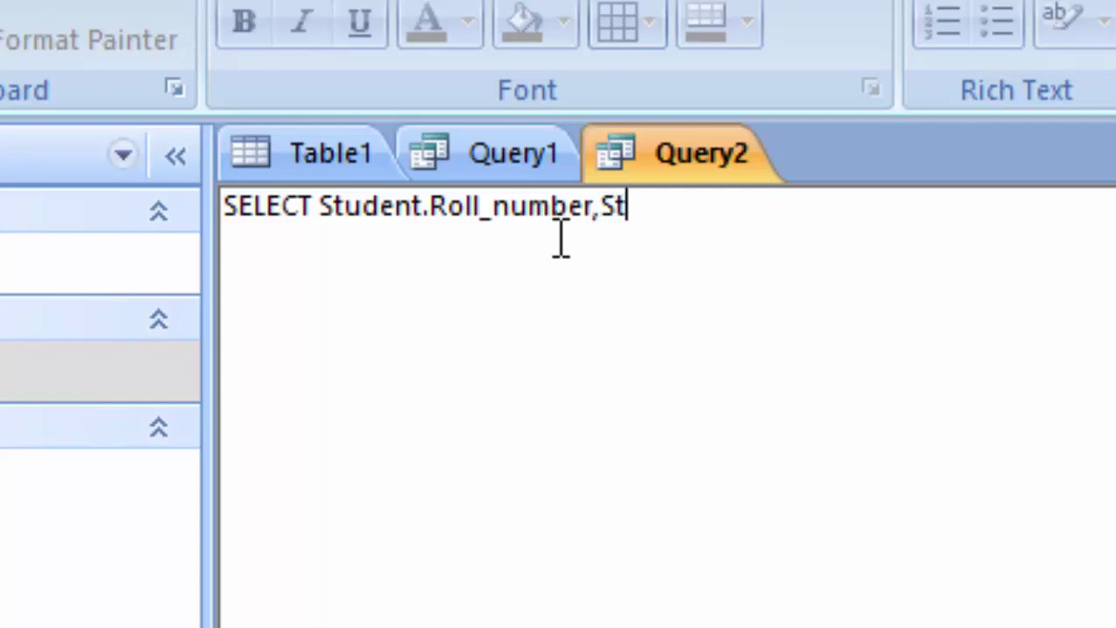
text(udent)
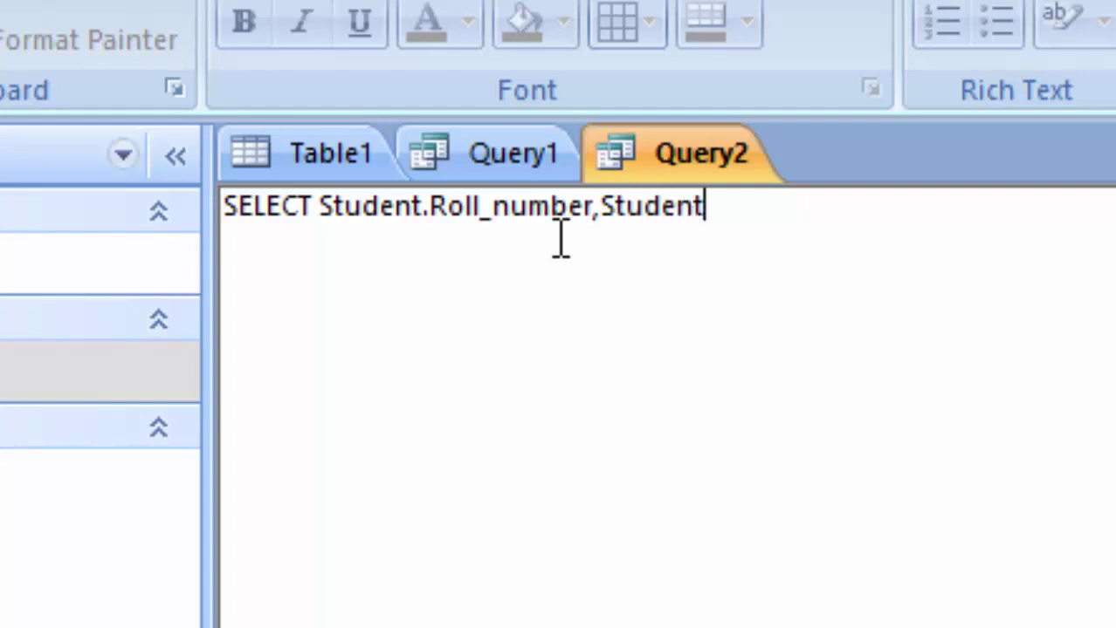
text(.)
text(La)
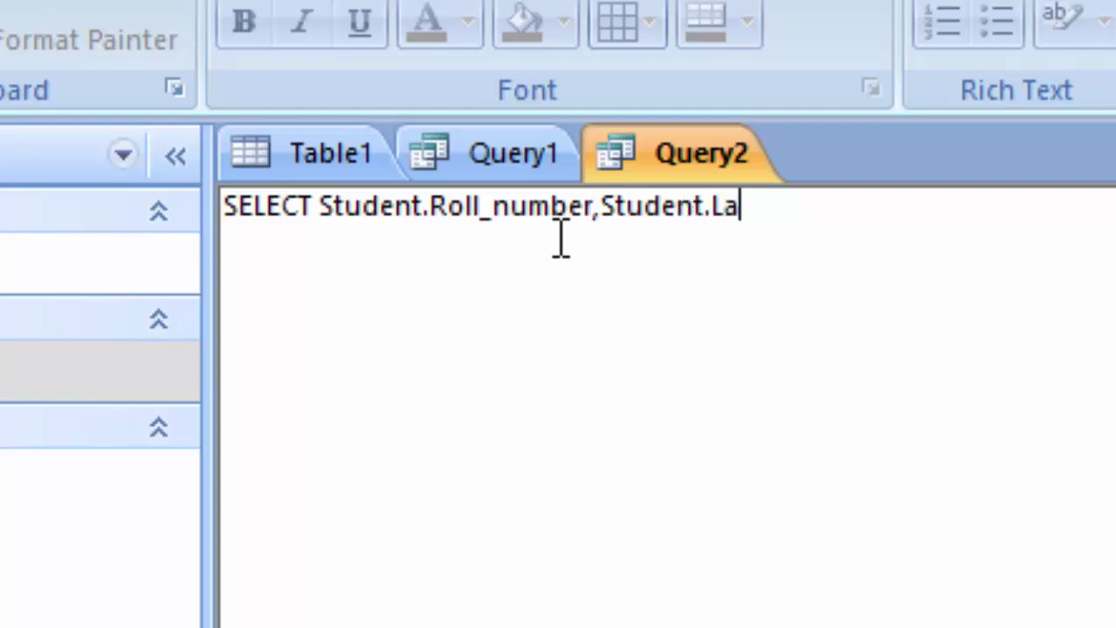
text(st_n)
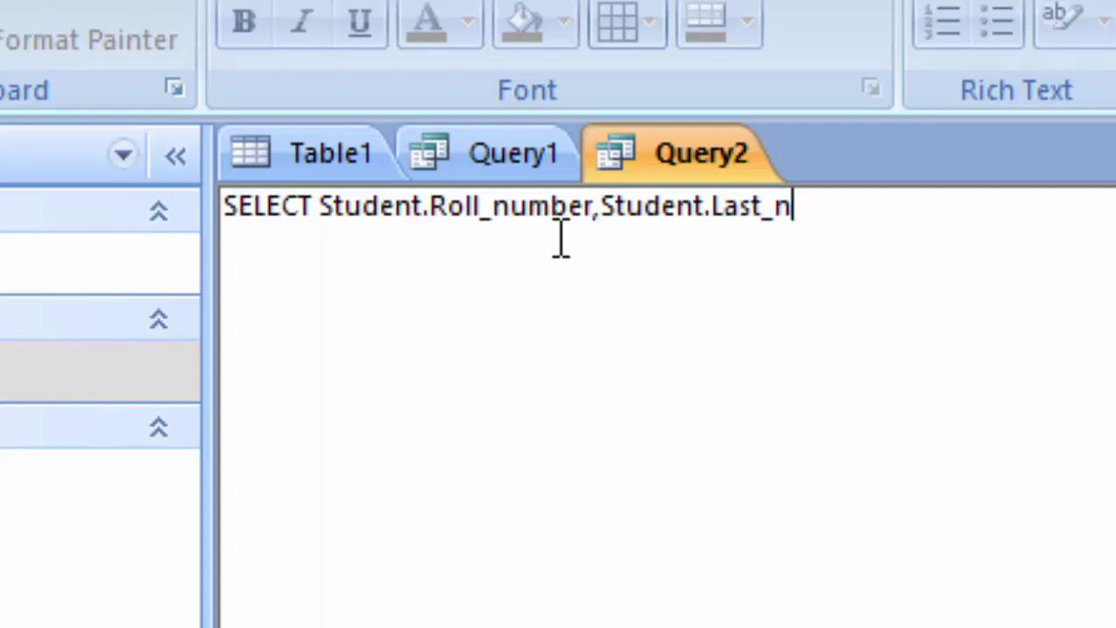
text(am)
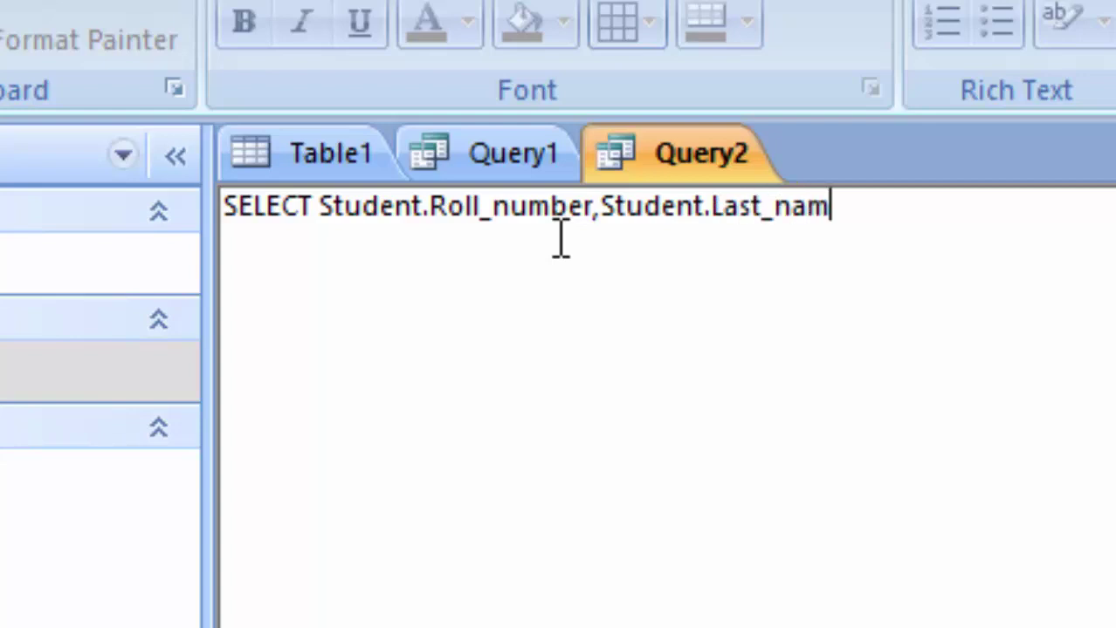
text(e)
key(Return)
text(FROM )
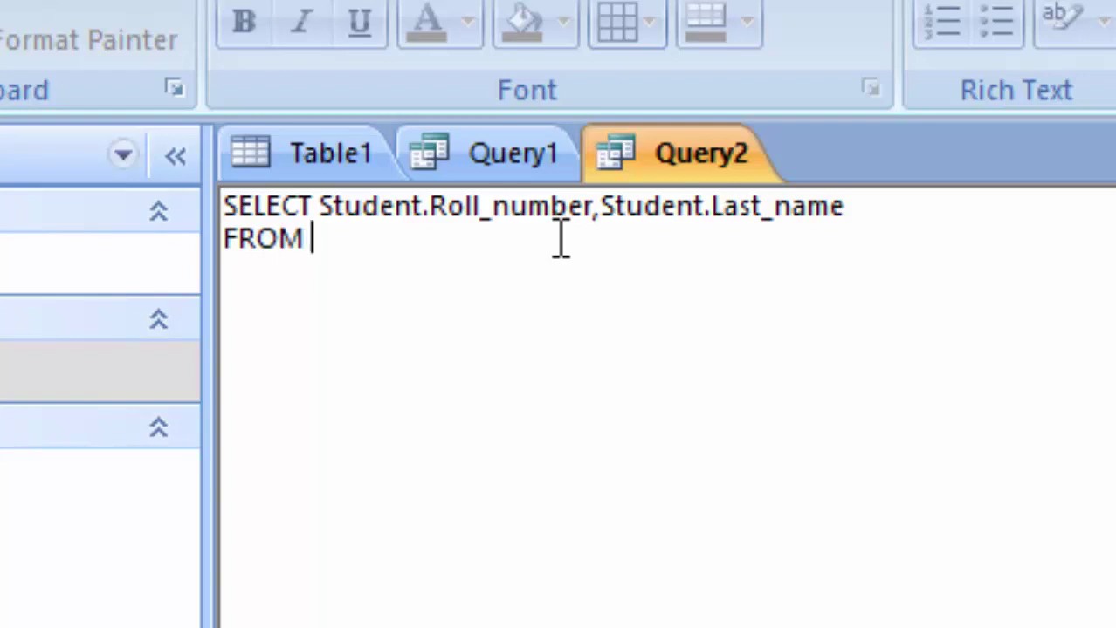
text(s)
text(TUDE)
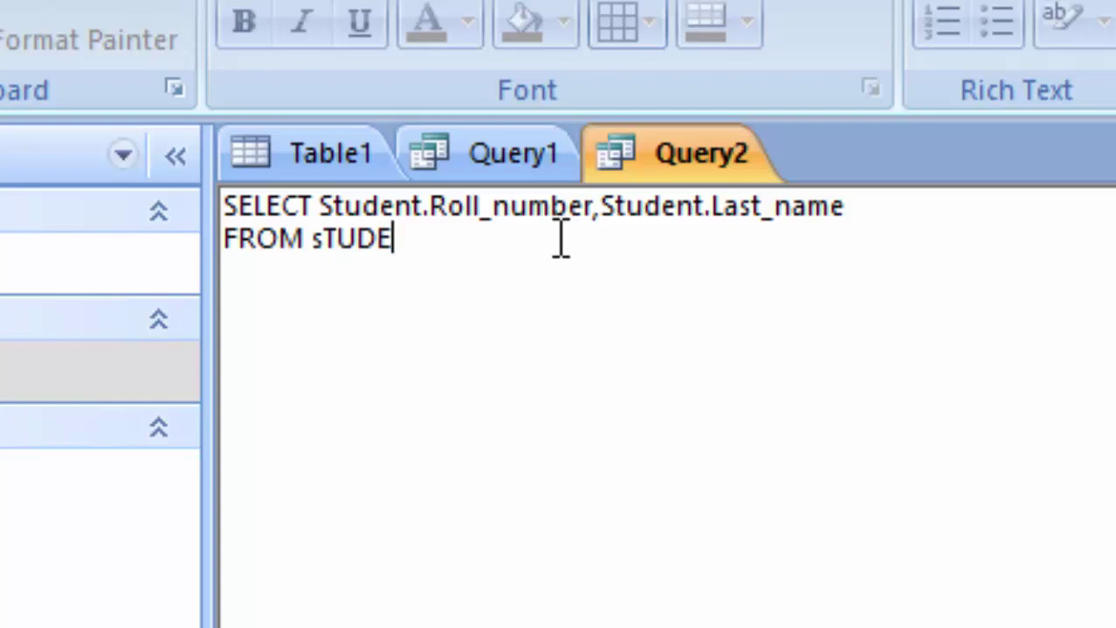
key(BackSpace)
key(BackSpace)
key(BackSpace)
key(BackSpace)
key(BackSpace)
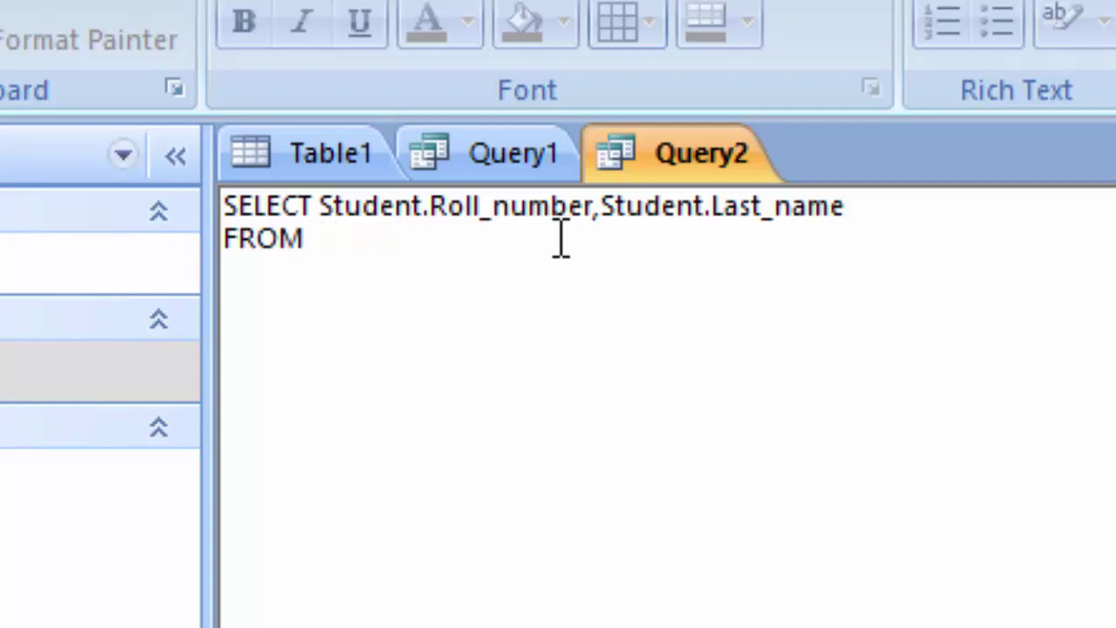
text(Stu)
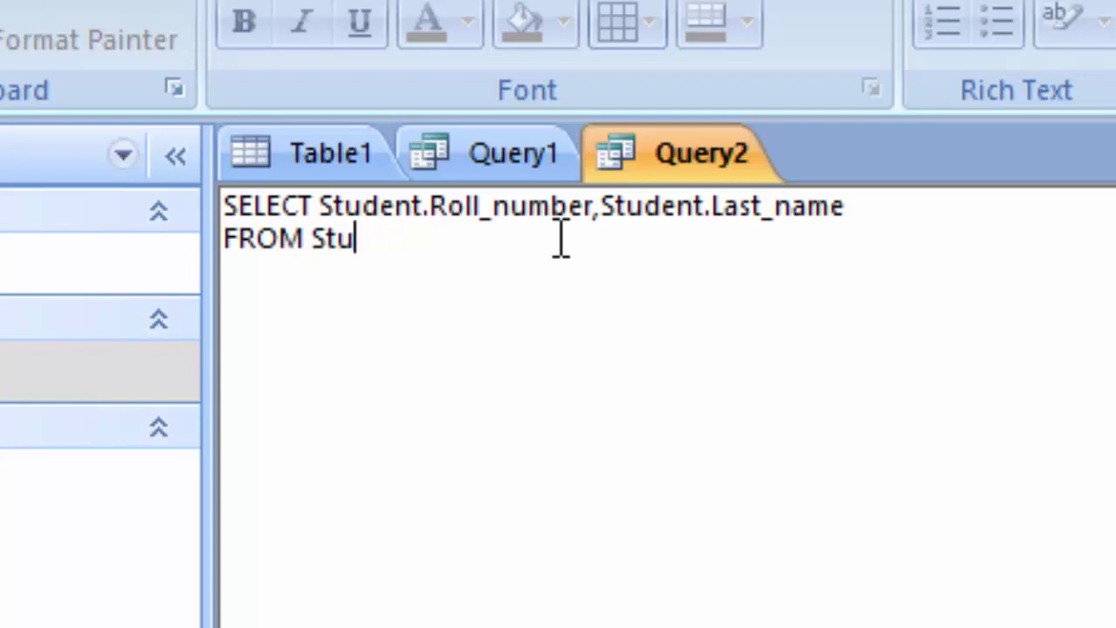
text(dent)
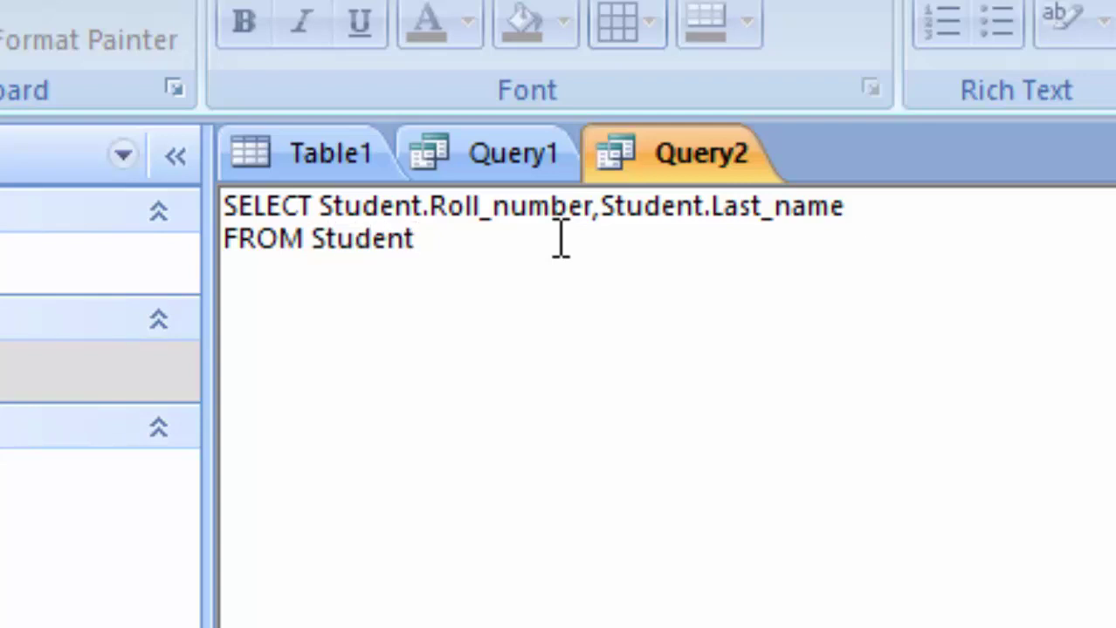
text(;)
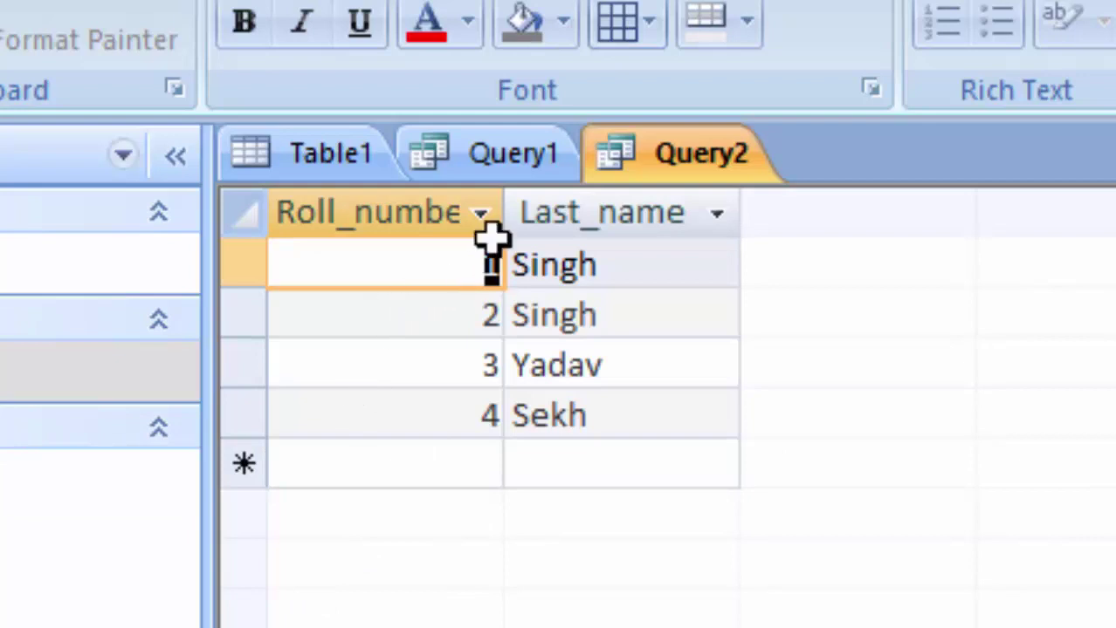
Auto-fit the Roll_number column to its heading and save the query as Query2.
drag(508, 199, 511, 199)
double_click(510, 199)
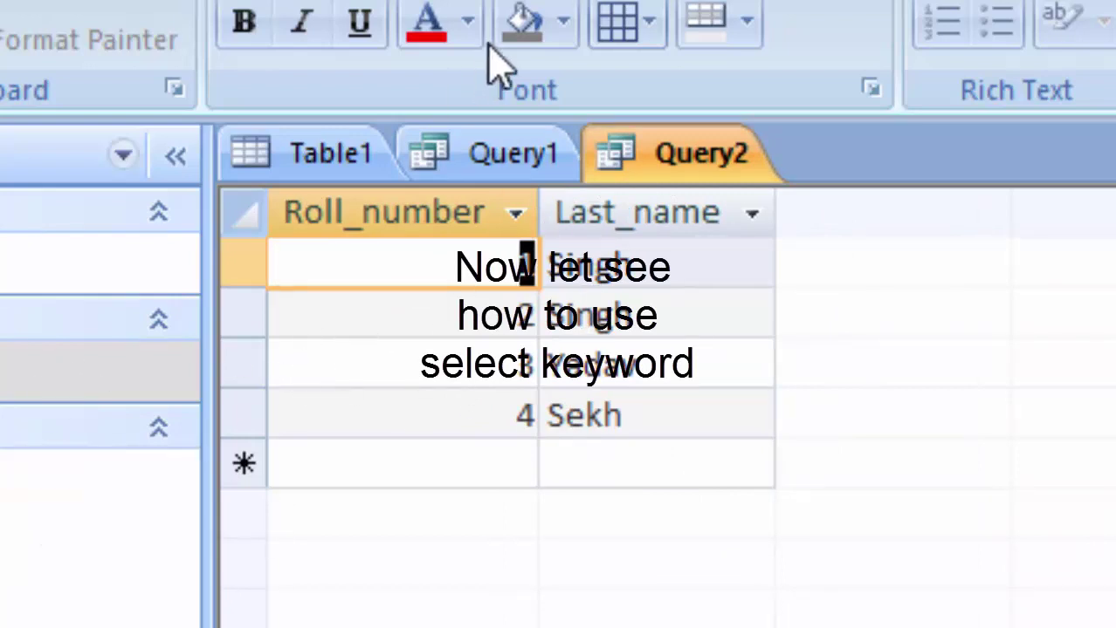
click(5, 4)
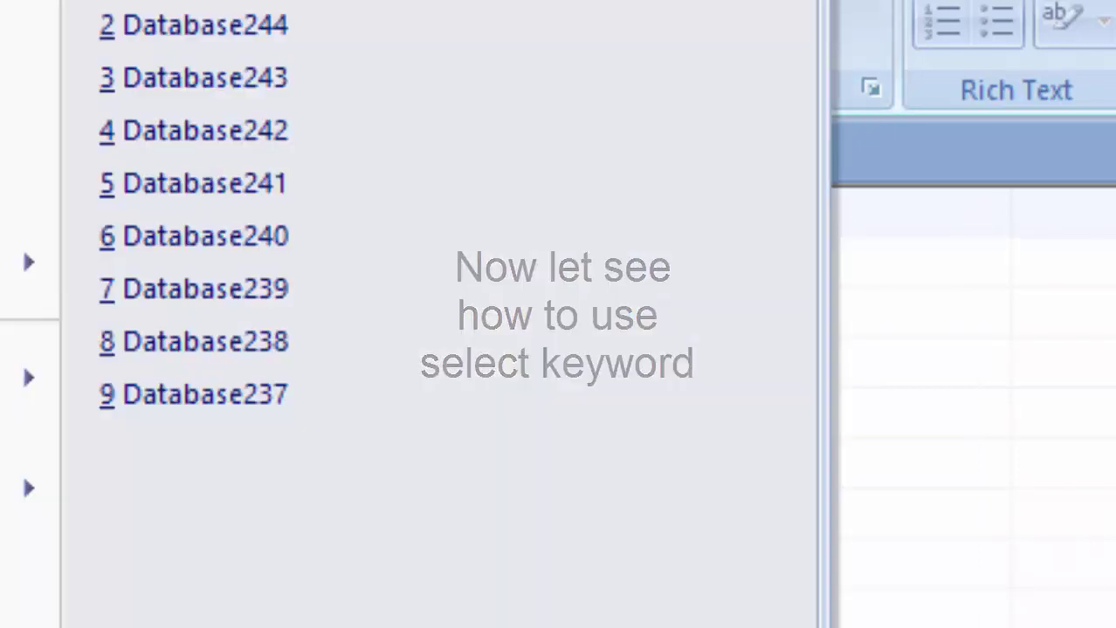
click(26, 155)
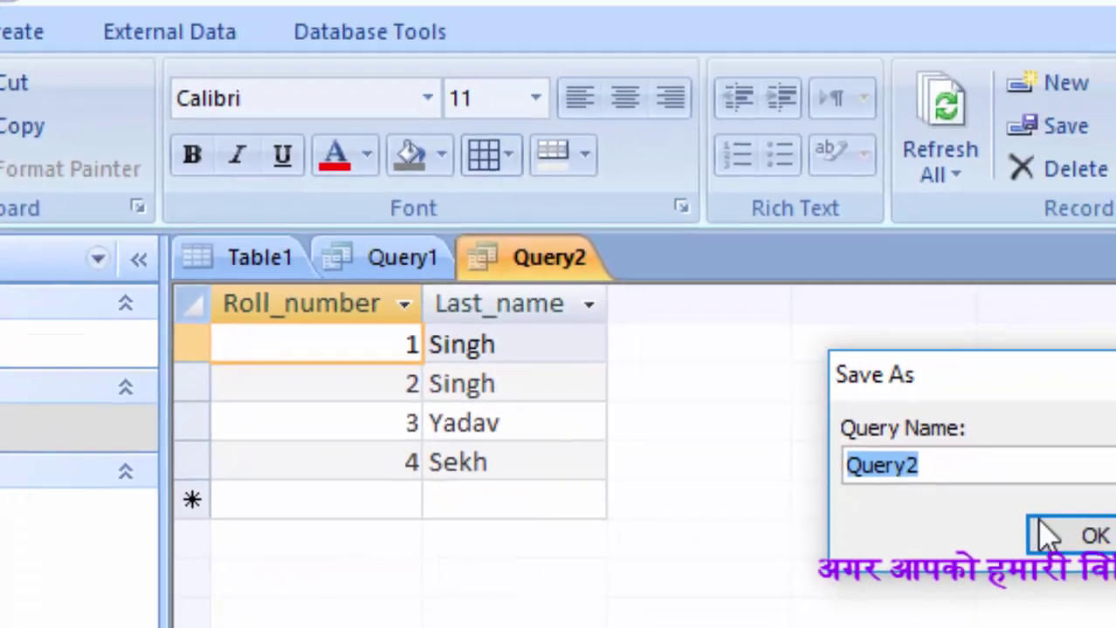
click(1048, 524)
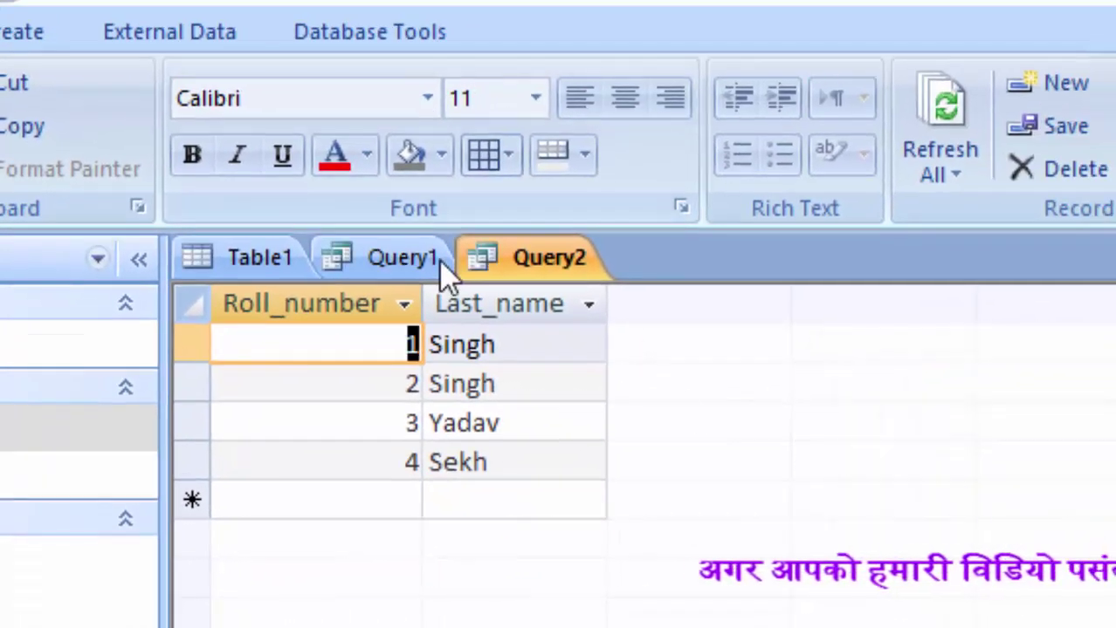
Check the Query1 CREATE TABLE statement, then return to the Query2 results.
click(515, 249)
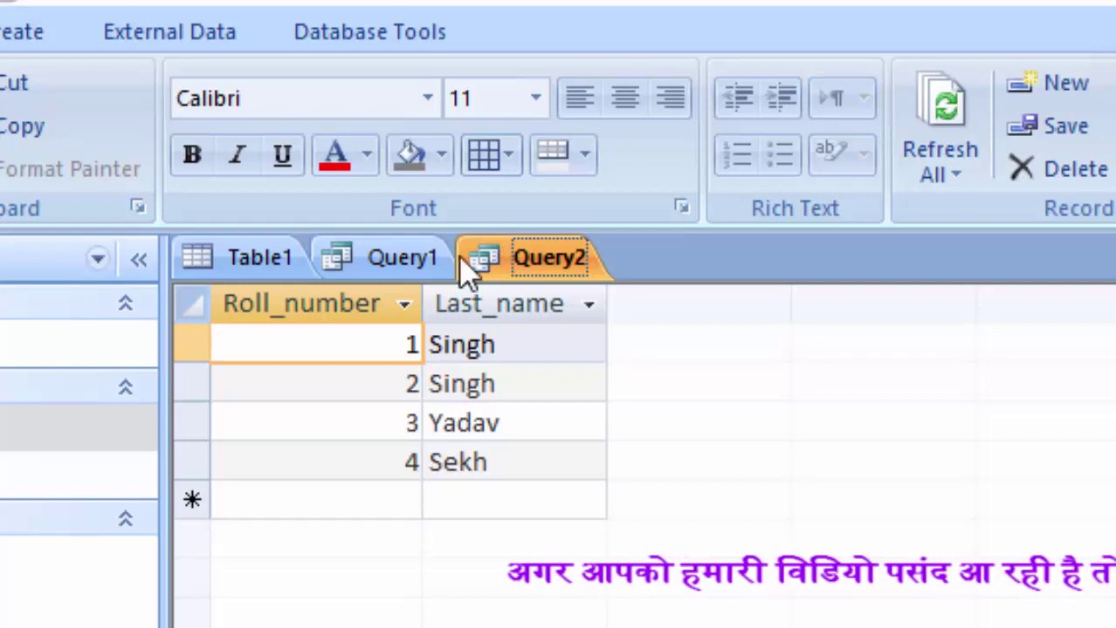
click(404, 262)
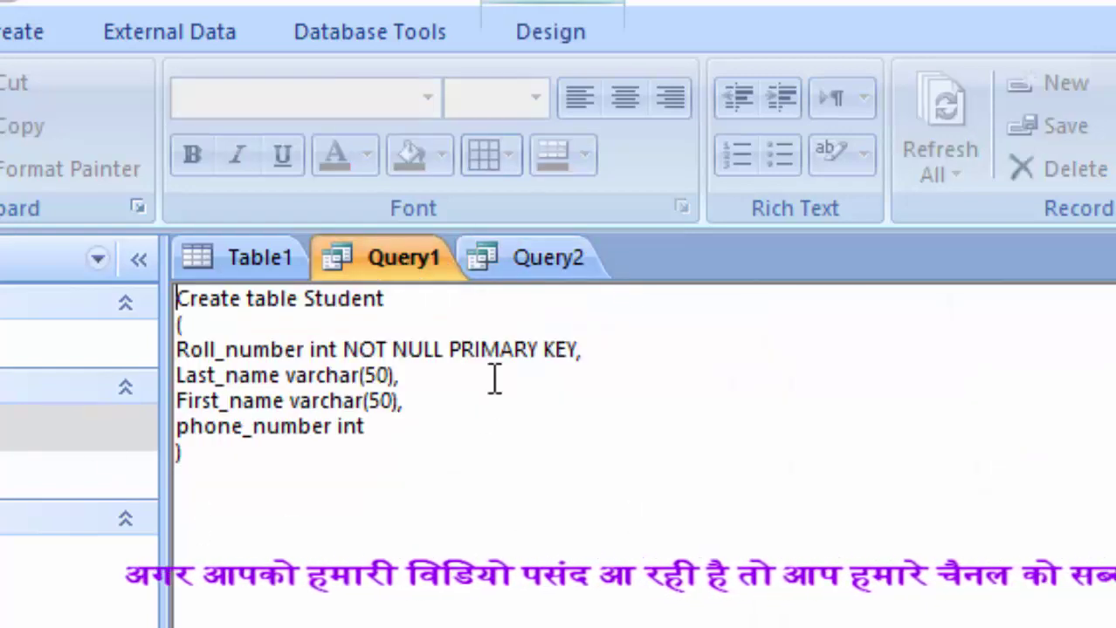
click(546, 266)
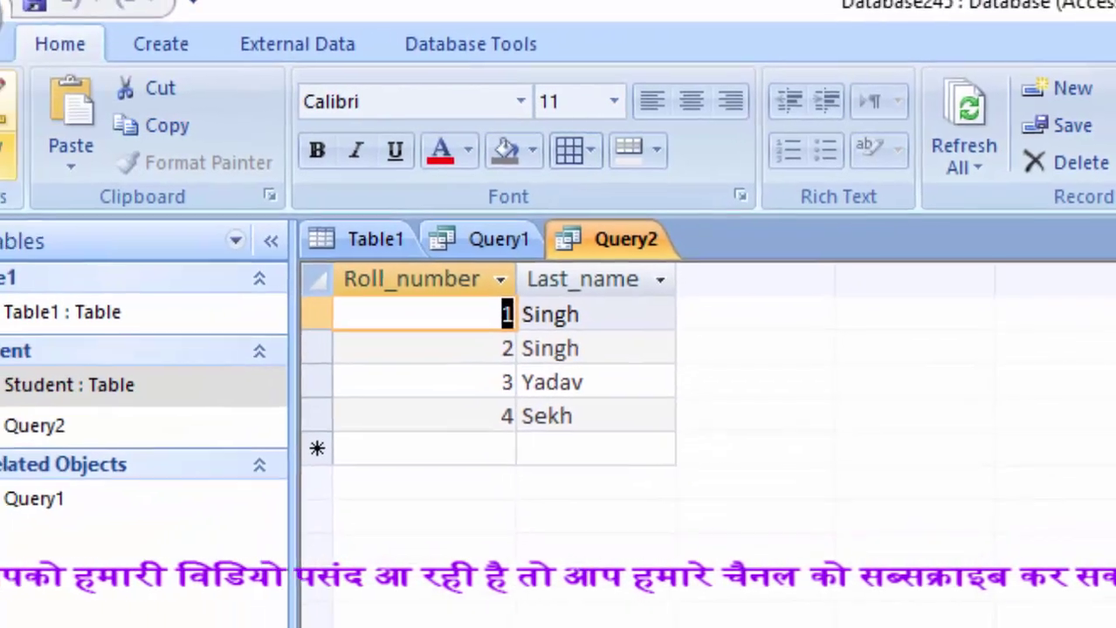
click(45, 144)
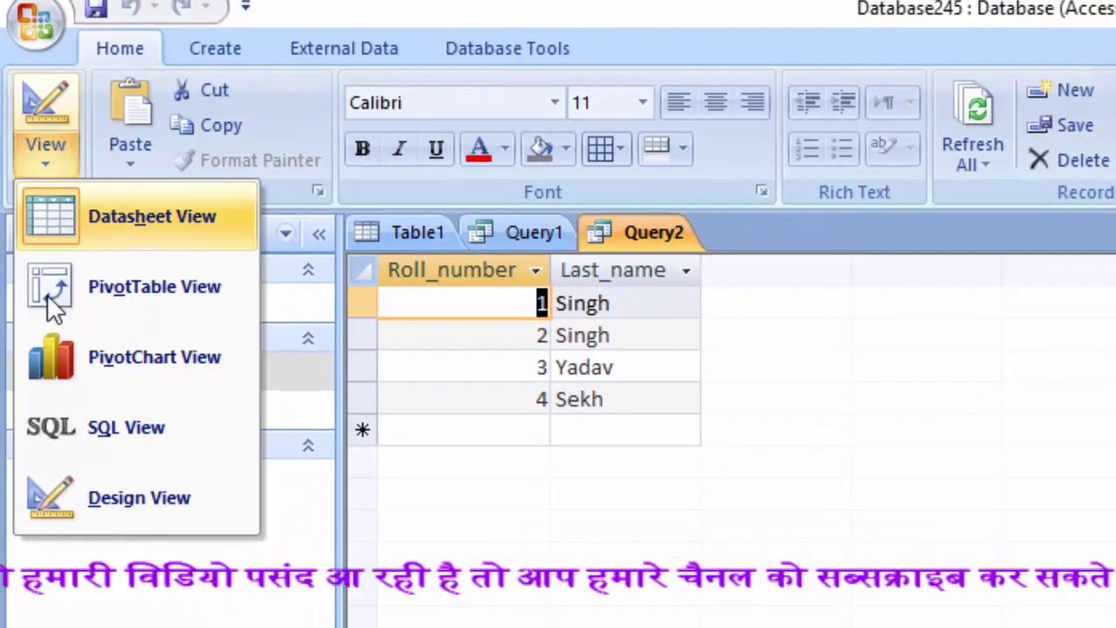
Switch Query2 to SQL View, run it to recheck the results, then return to SQL View.
click(117, 441)
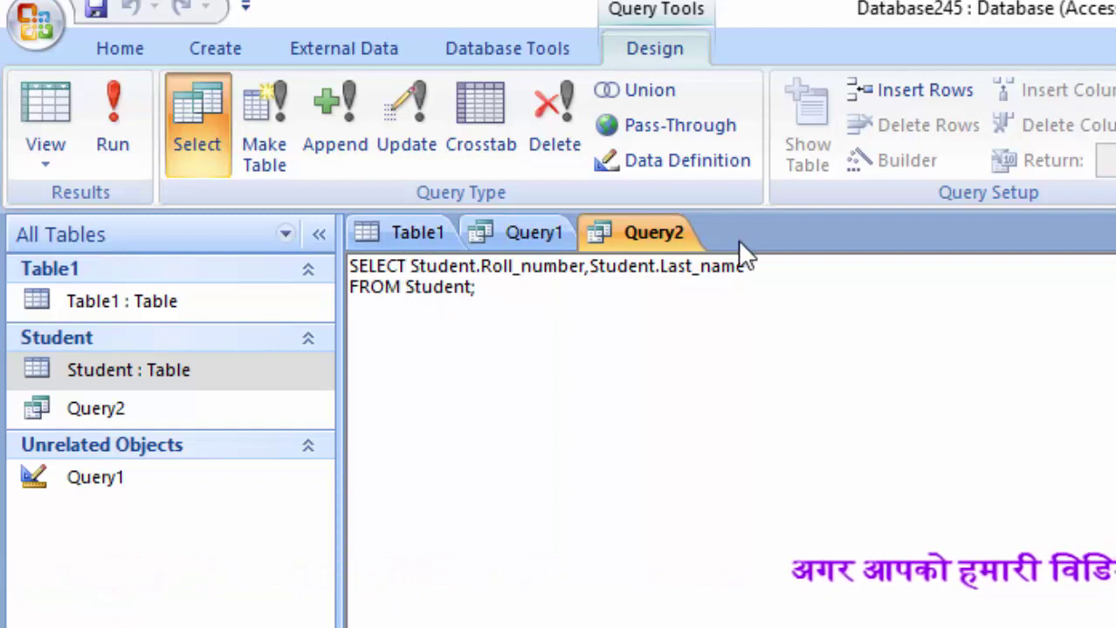
click(117, 109)
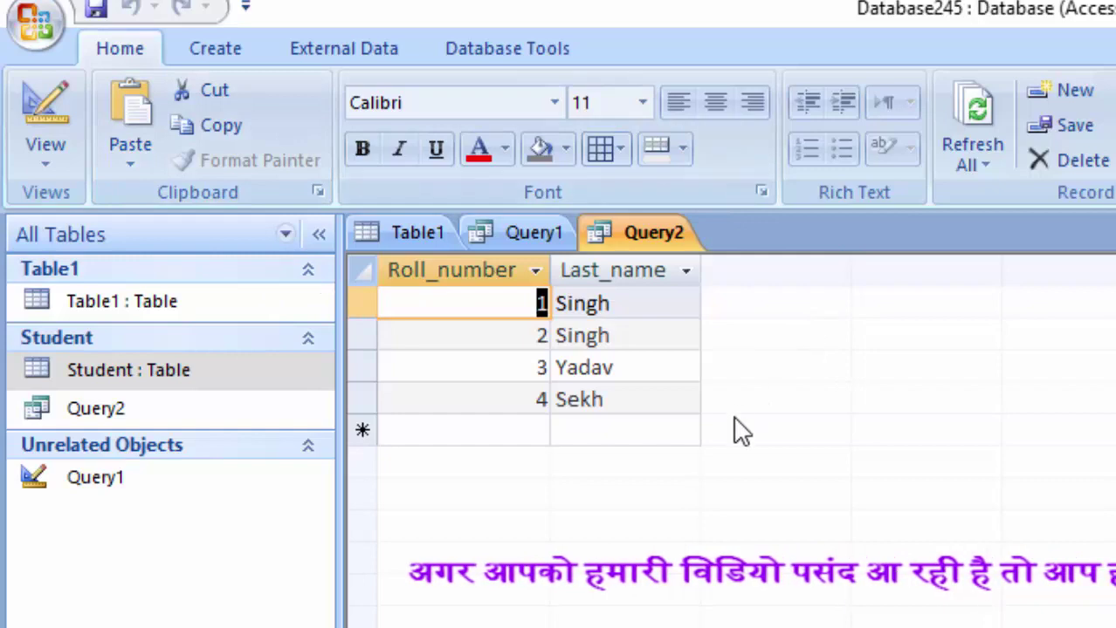
click(38, 153)
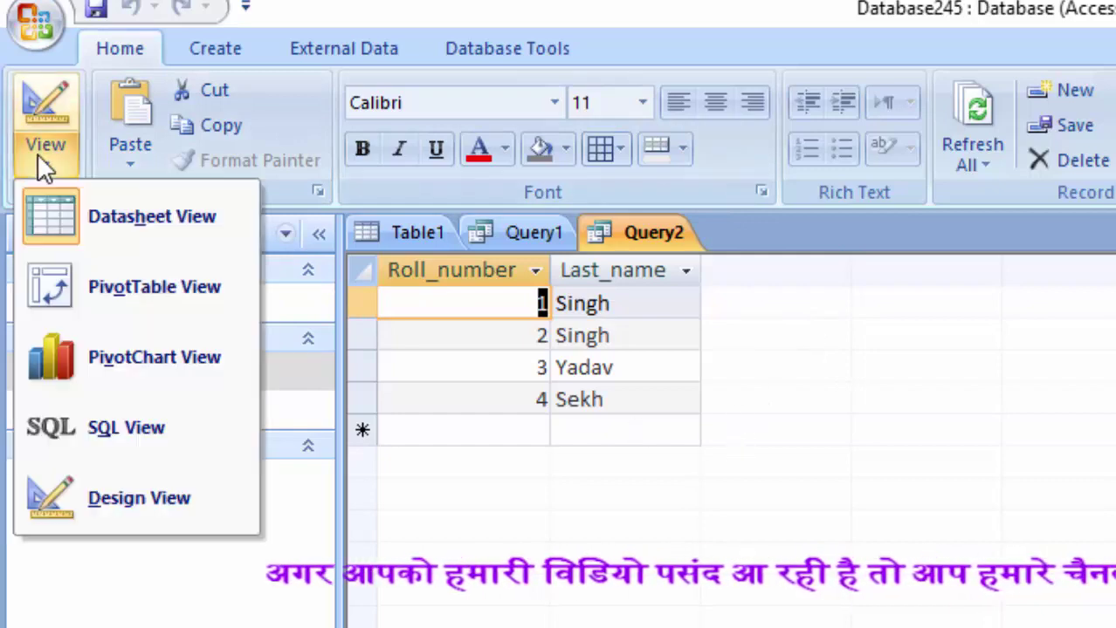
click(101, 425)
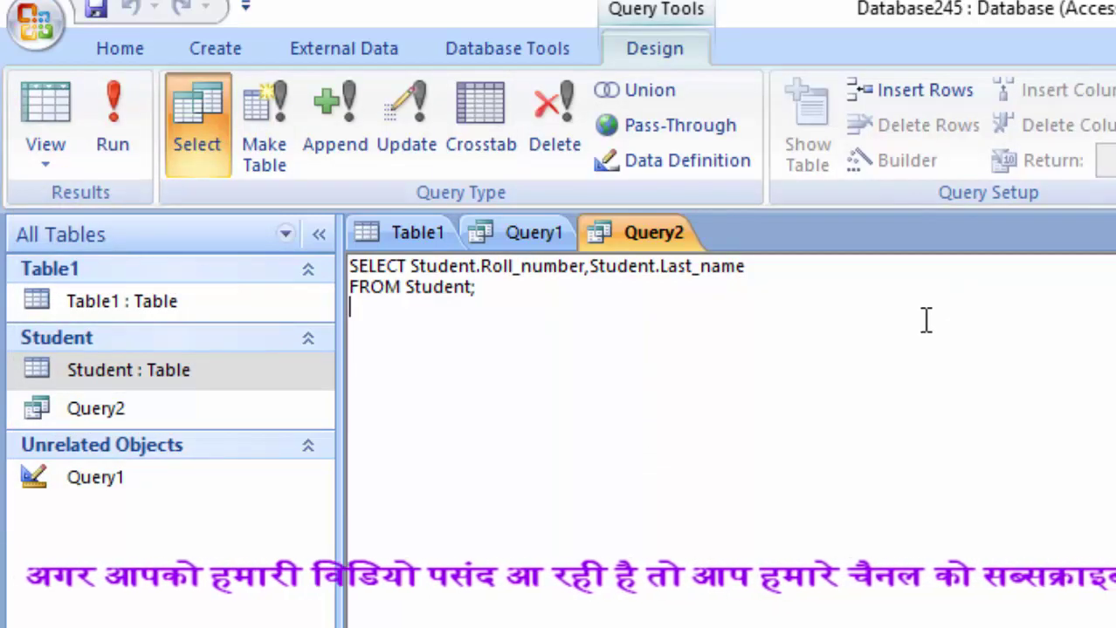